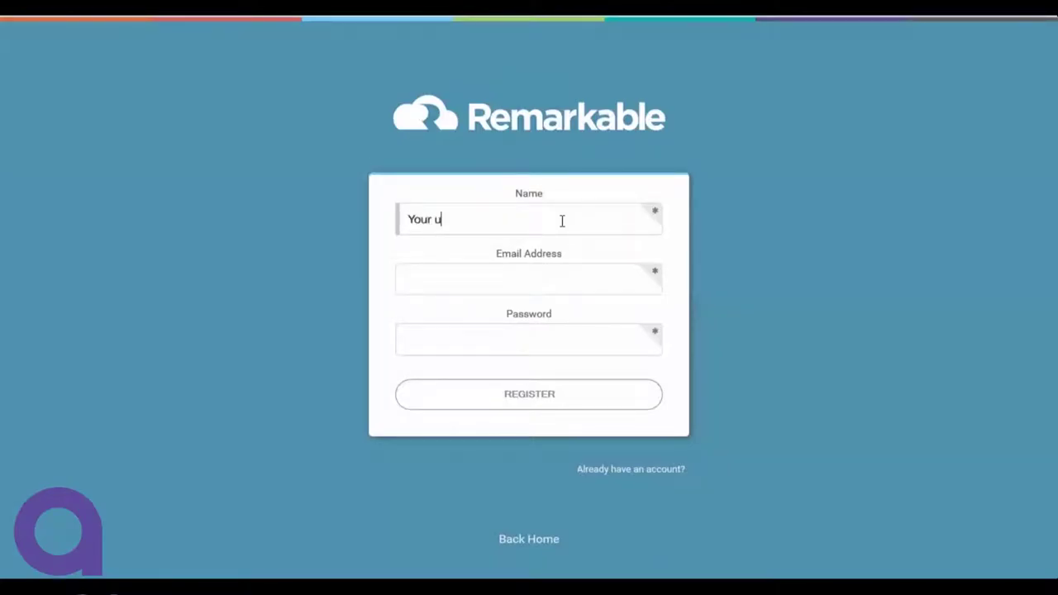
Correct the name, enter the e-mail address and password, and submit the registration form.
key(BackSpace)
text(ame)
key(Tab)
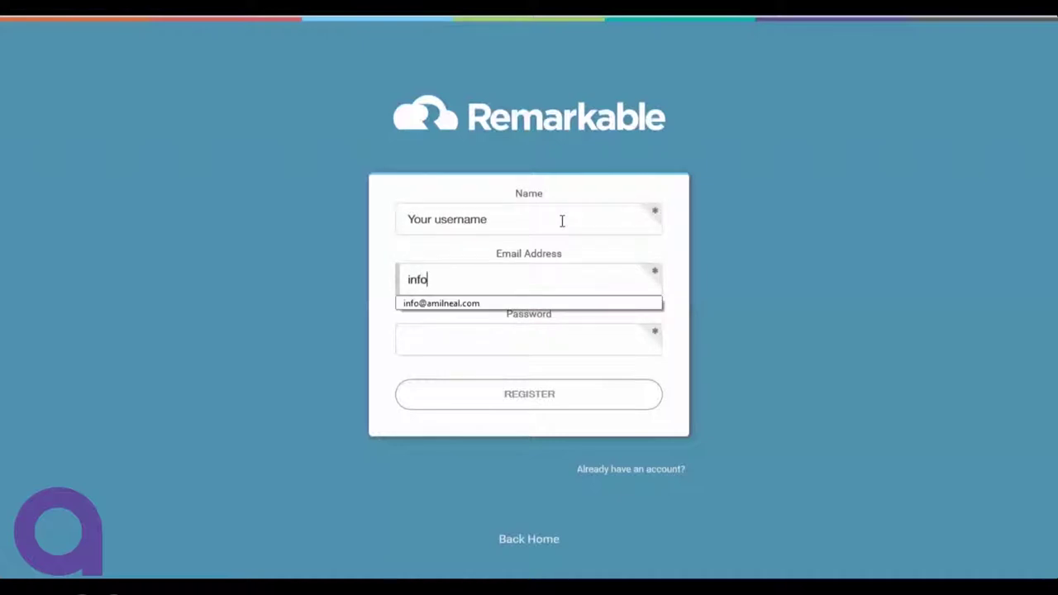
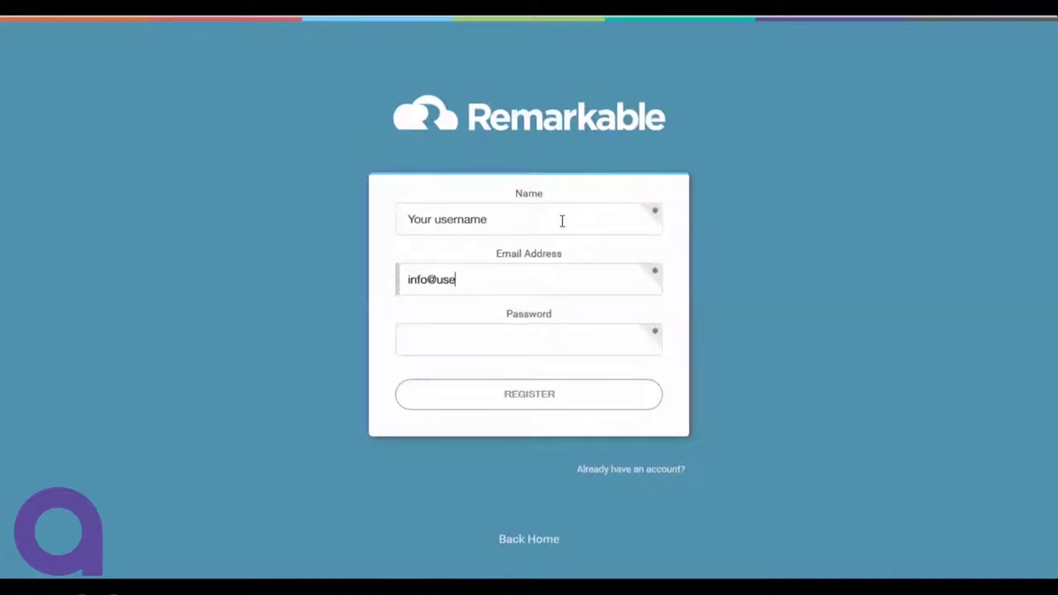
key(Tab)
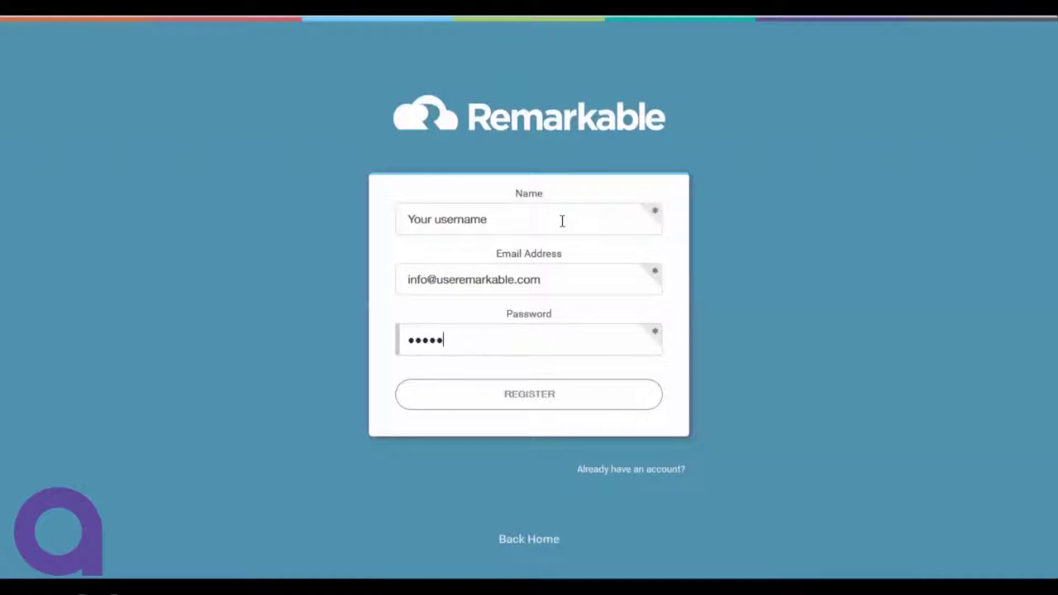
text(•••••••••••••)
click(554, 414)
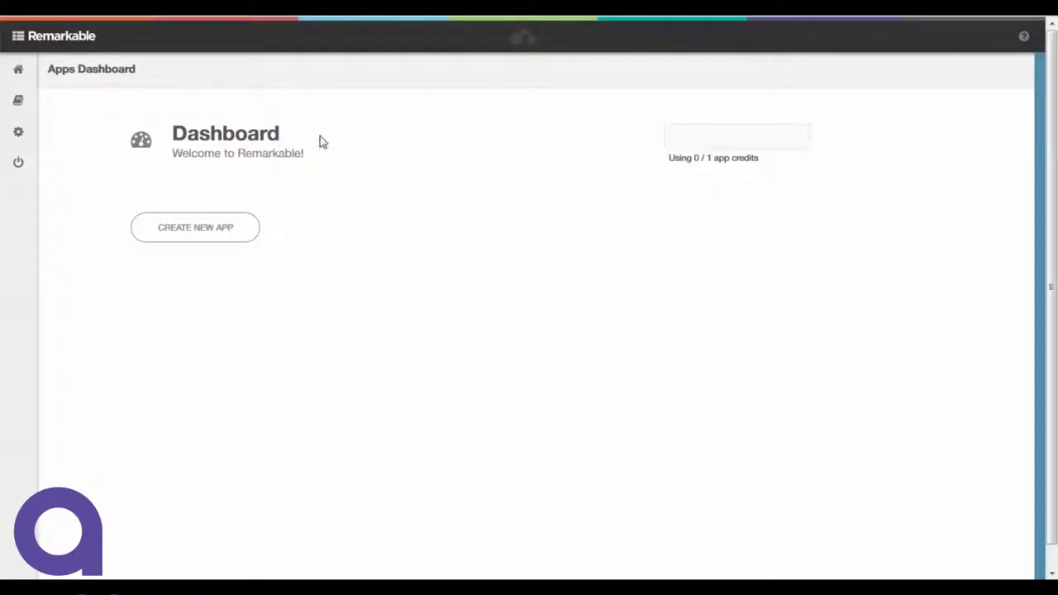
Start a new app and name it 'Your New App'.
click(229, 236)
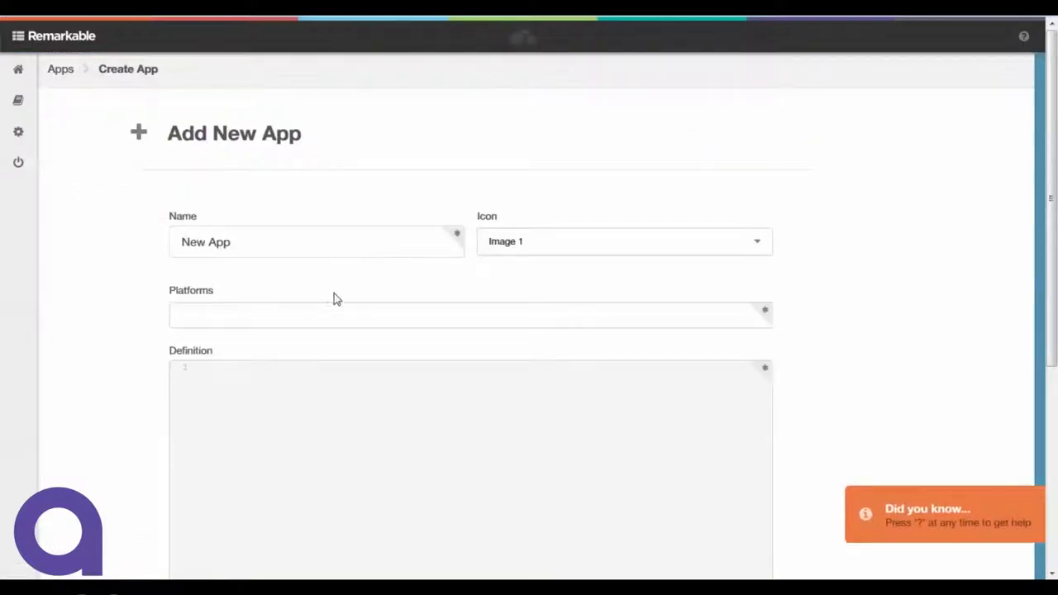
click(319, 308)
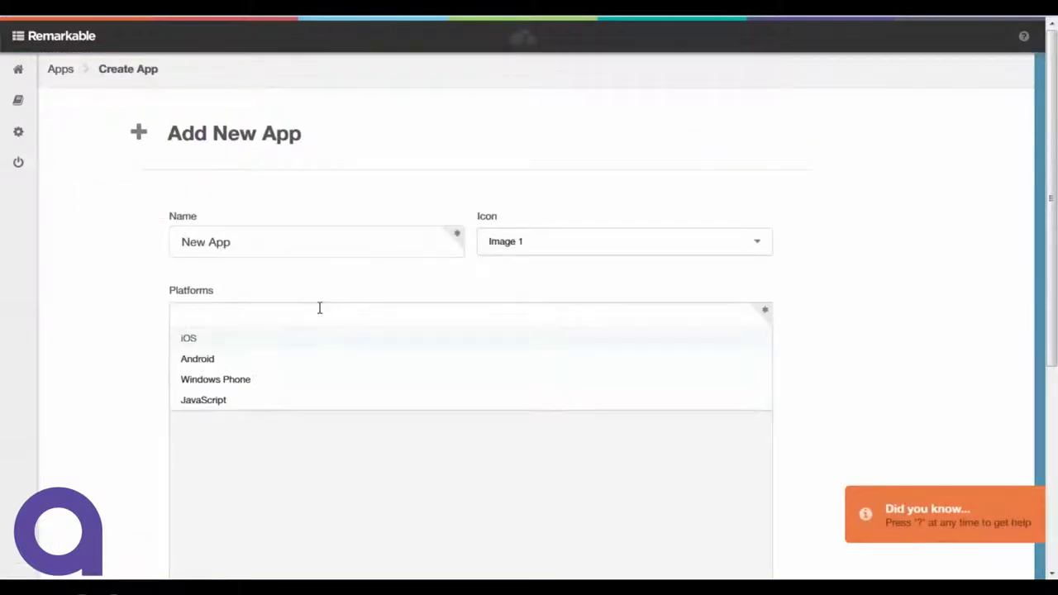
click(329, 241)
key(ctrl+a)
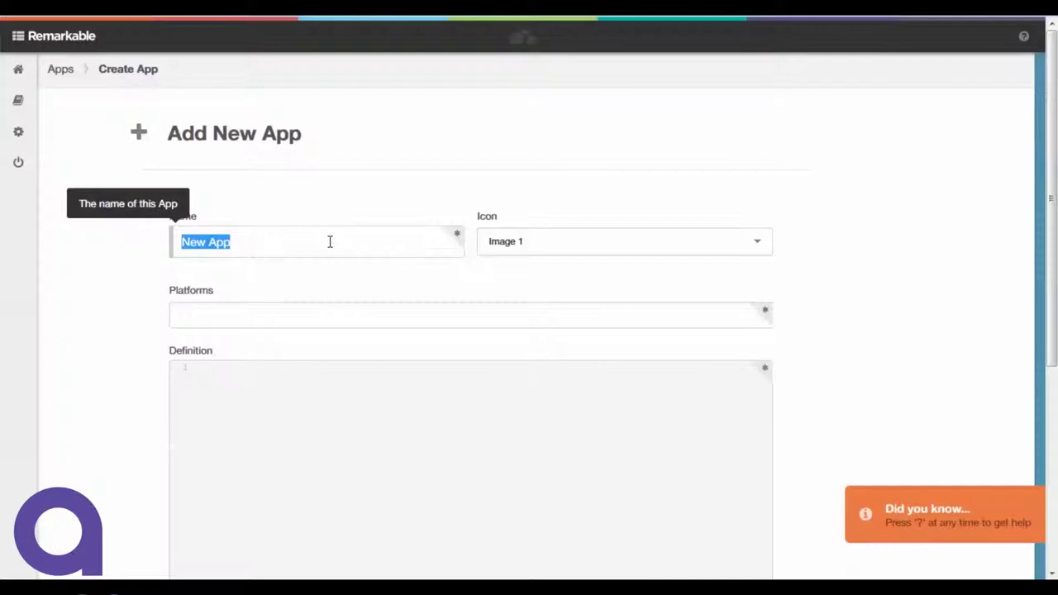
text(Y)
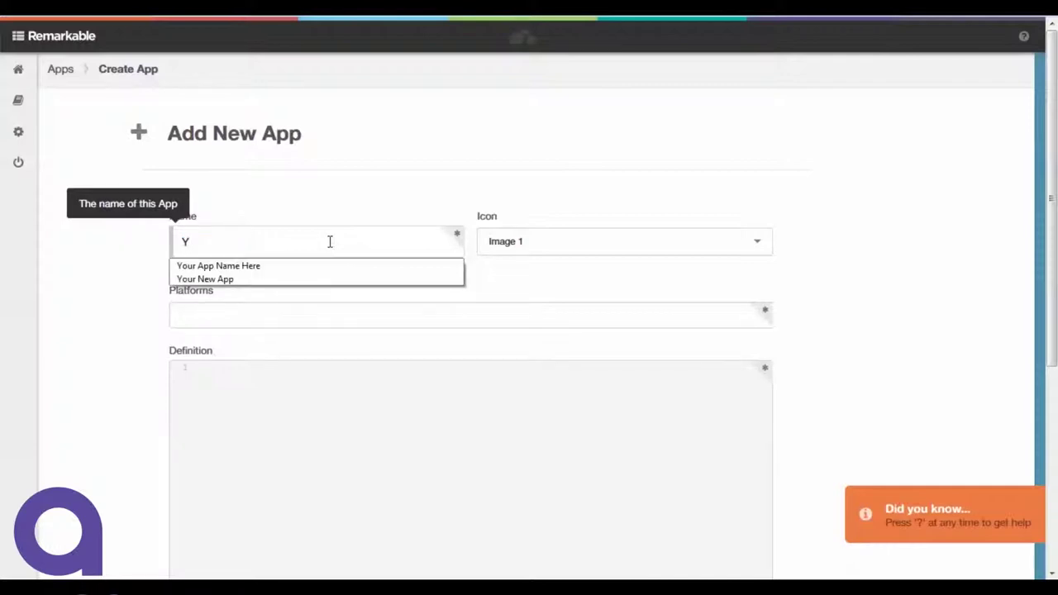
click(283, 278)
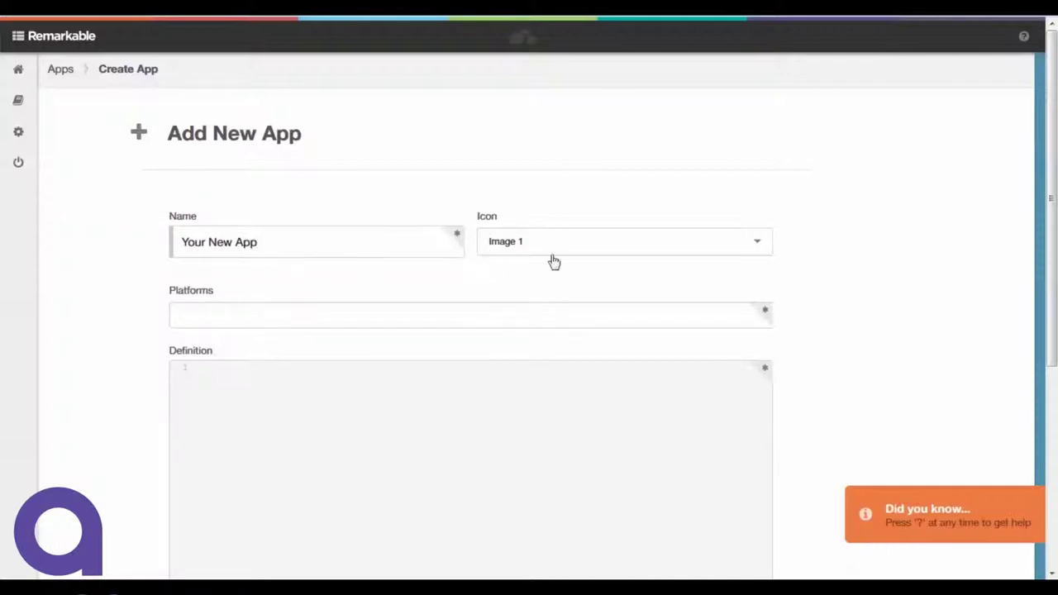
Target the iOS platform, fill the definition with the example schema, and save the app.
click(214, 309)
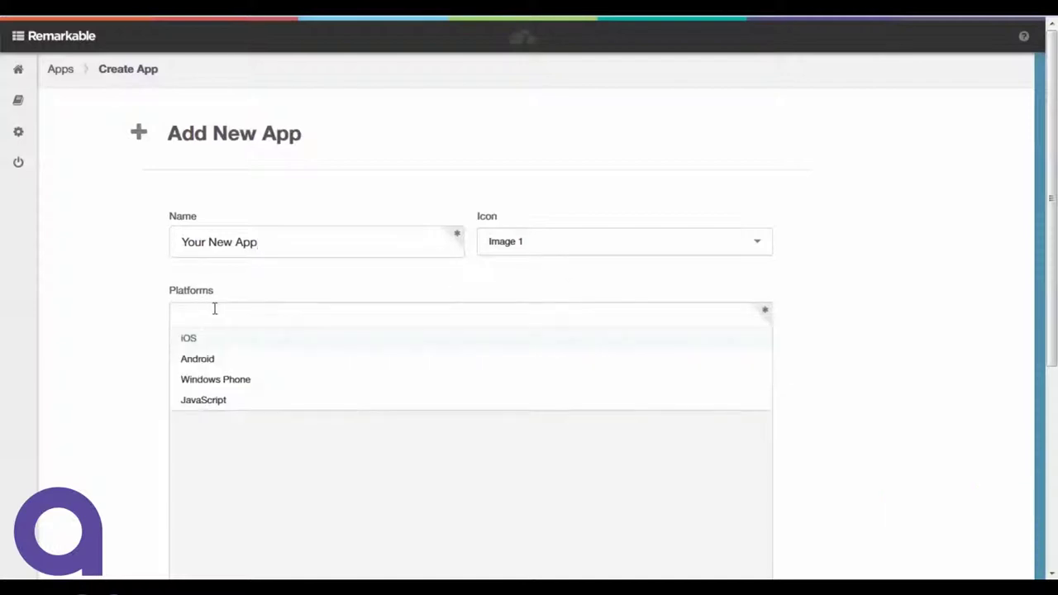
click(203, 345)
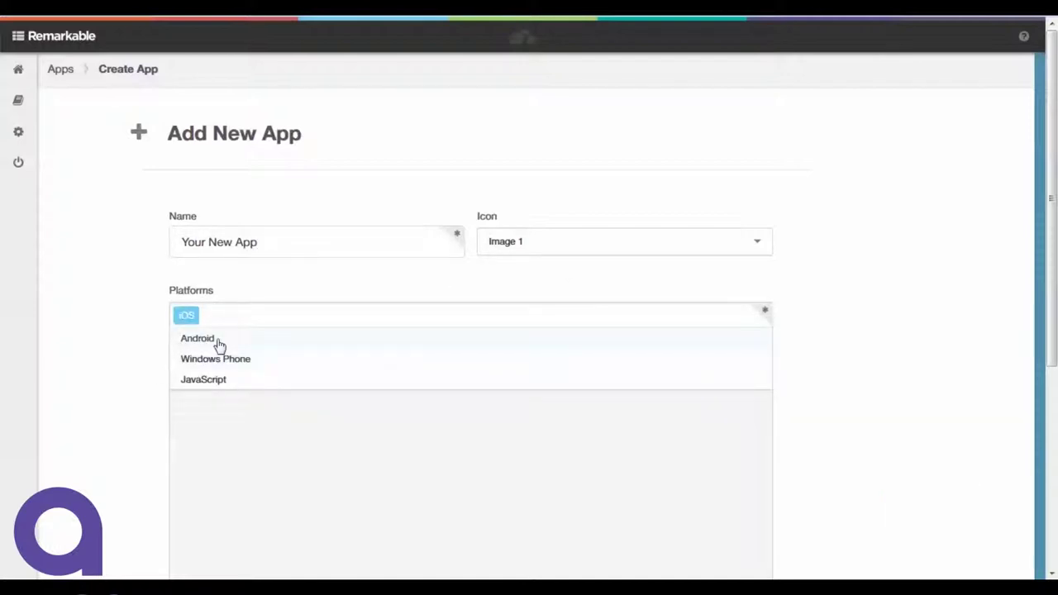
click(268, 451)
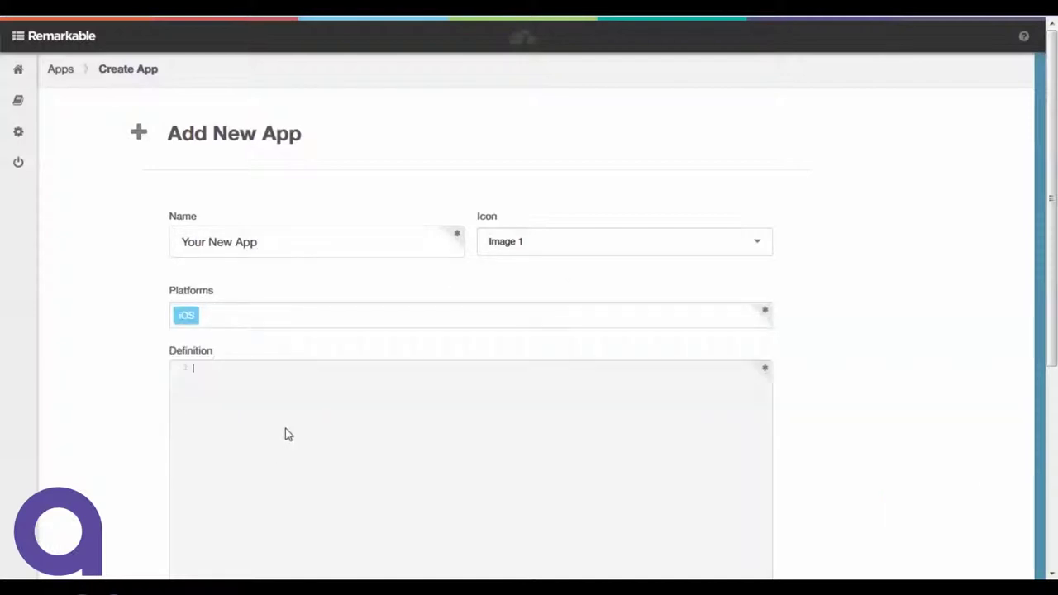
scroll(664, 314, down, 3)
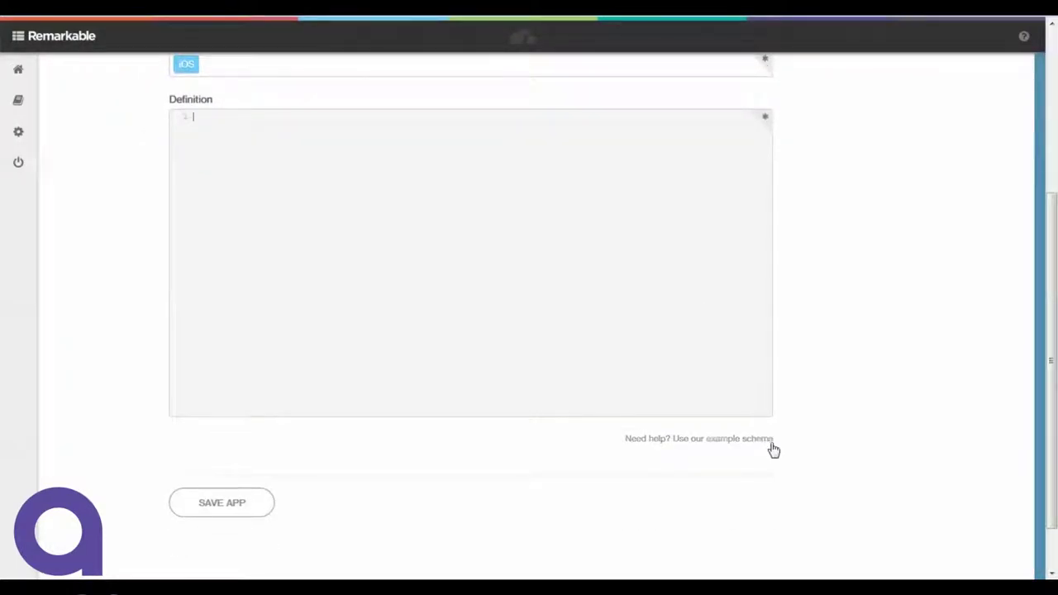
click(773, 439)
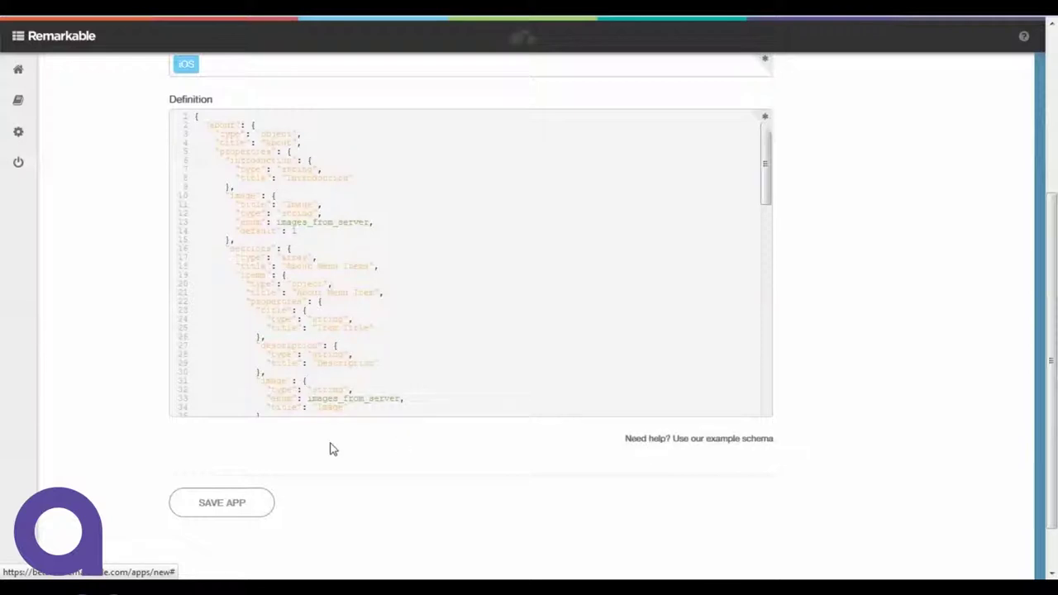
click(219, 506)
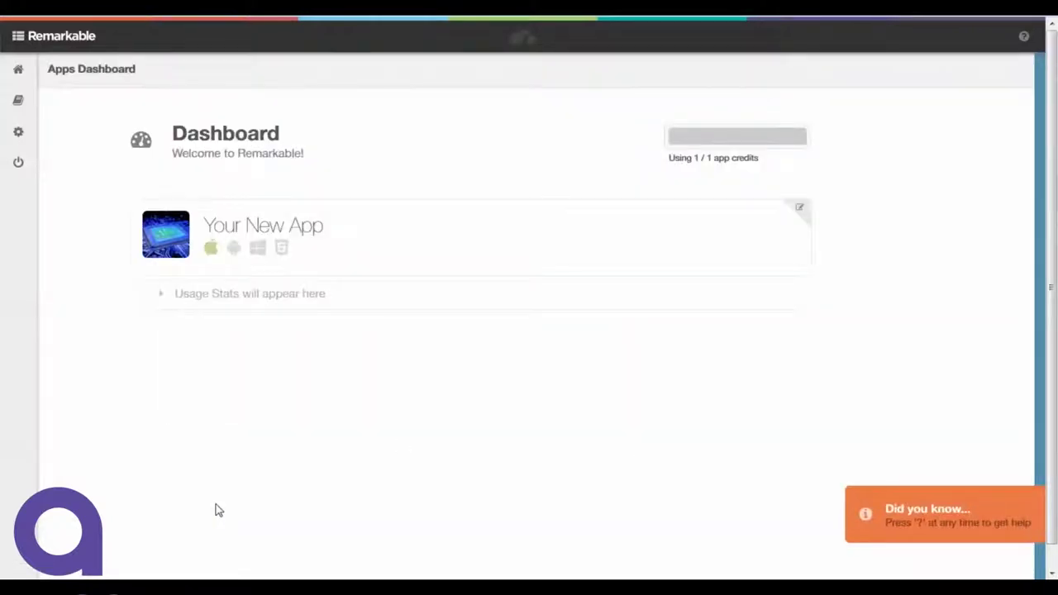
In the Content Library, add an Image item named 'Image 4' with 1640968.jpg attached.
click(19, 37)
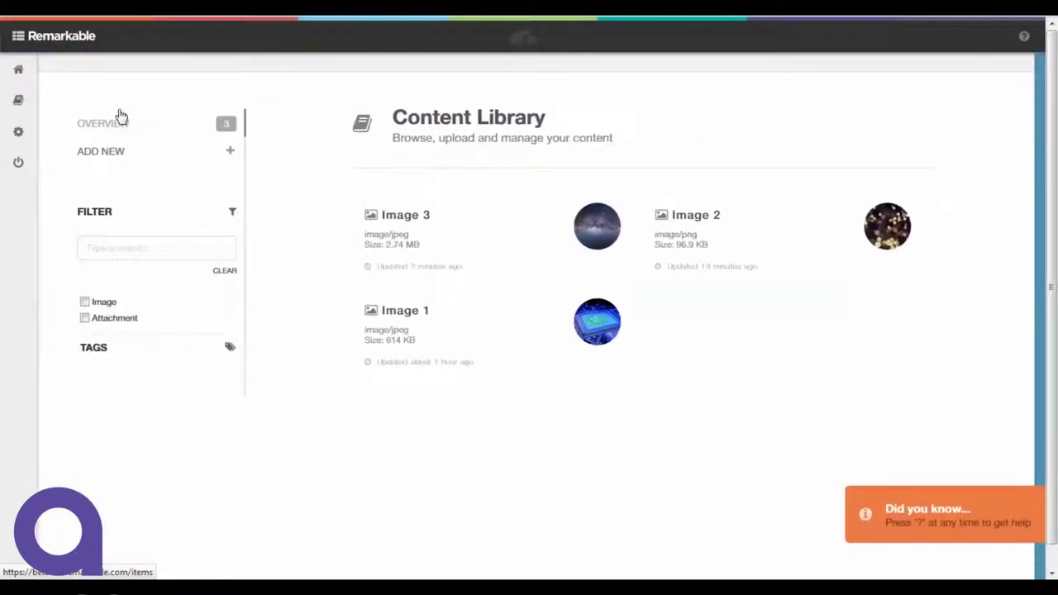
click(125, 158)
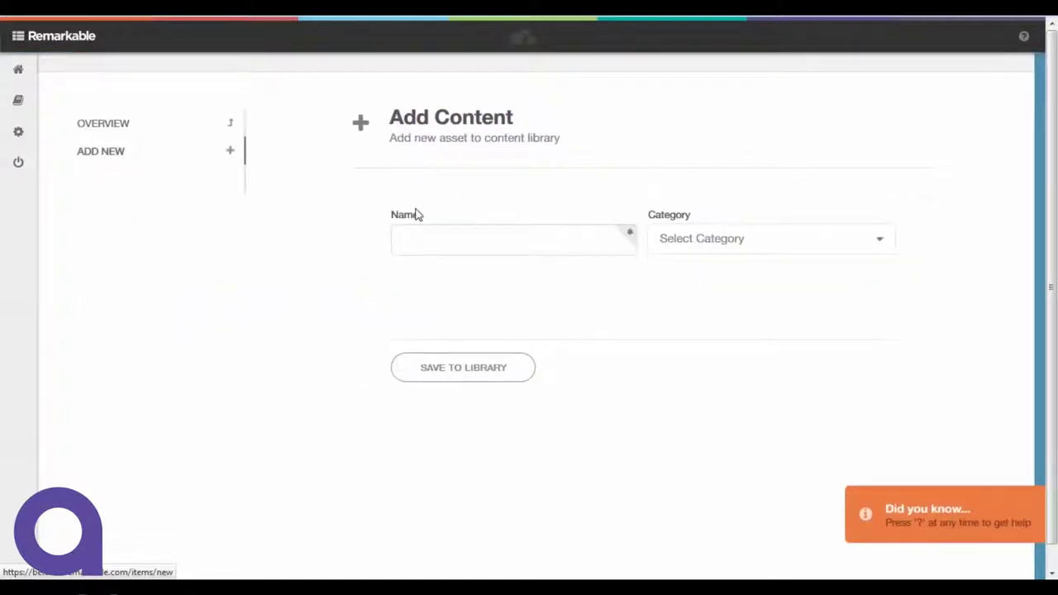
click(809, 251)
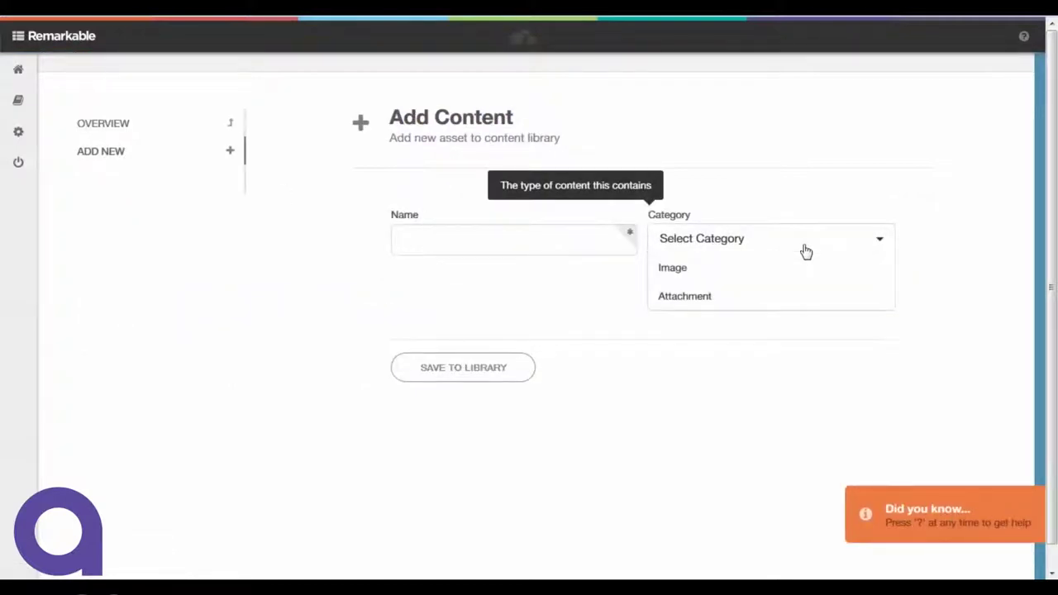
click(690, 276)
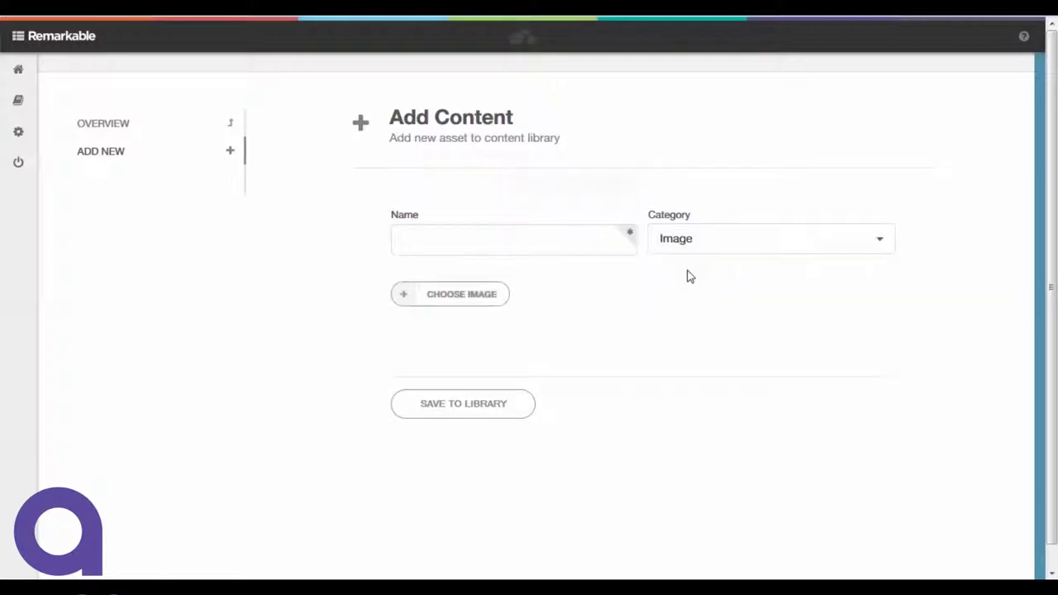
click(521, 237)
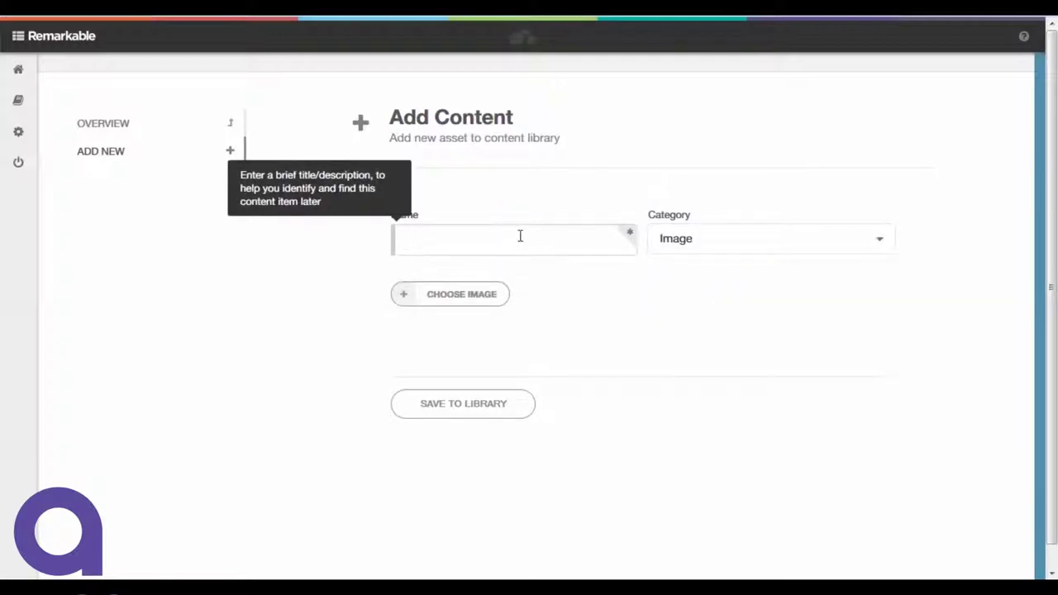
text(Image)
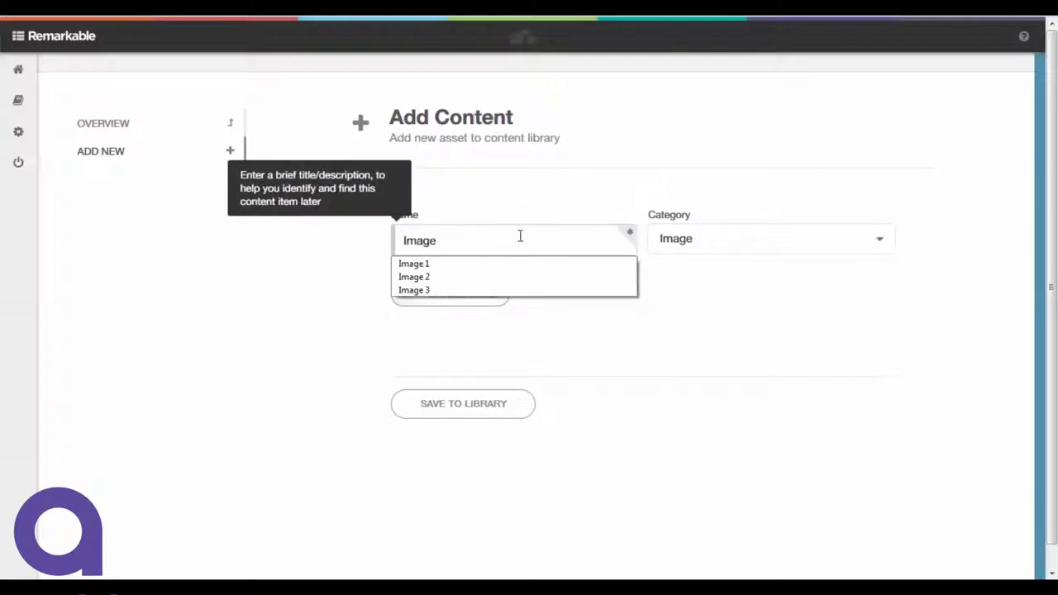
text( 4)
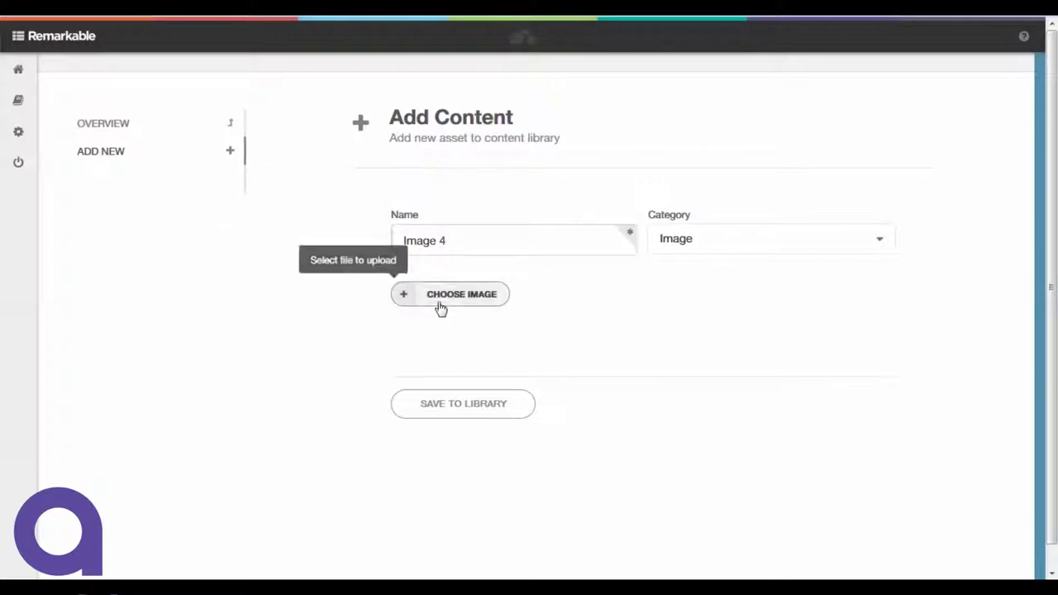
click(441, 308)
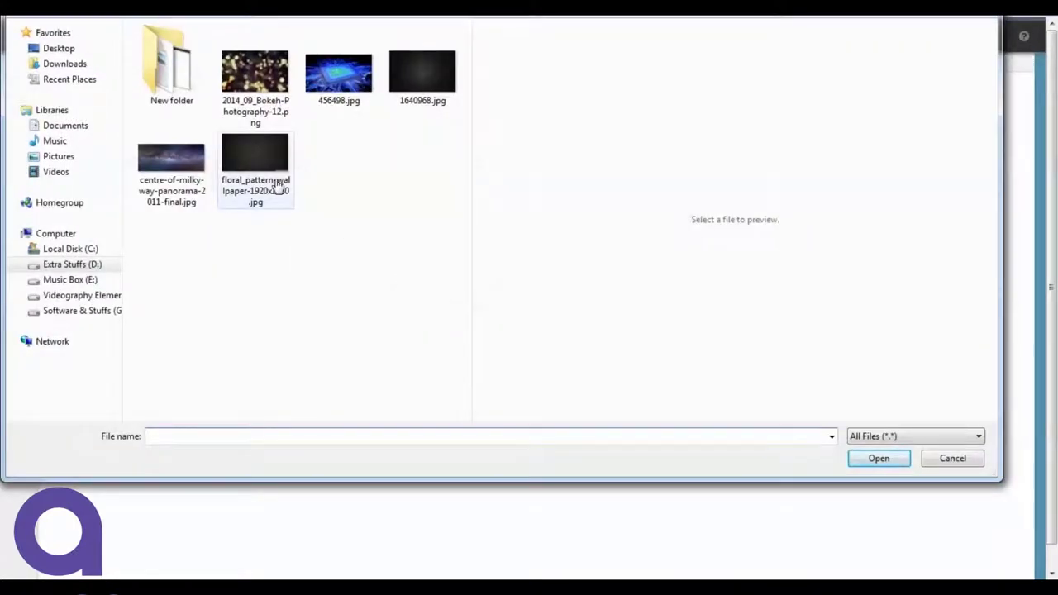
click(434, 89)
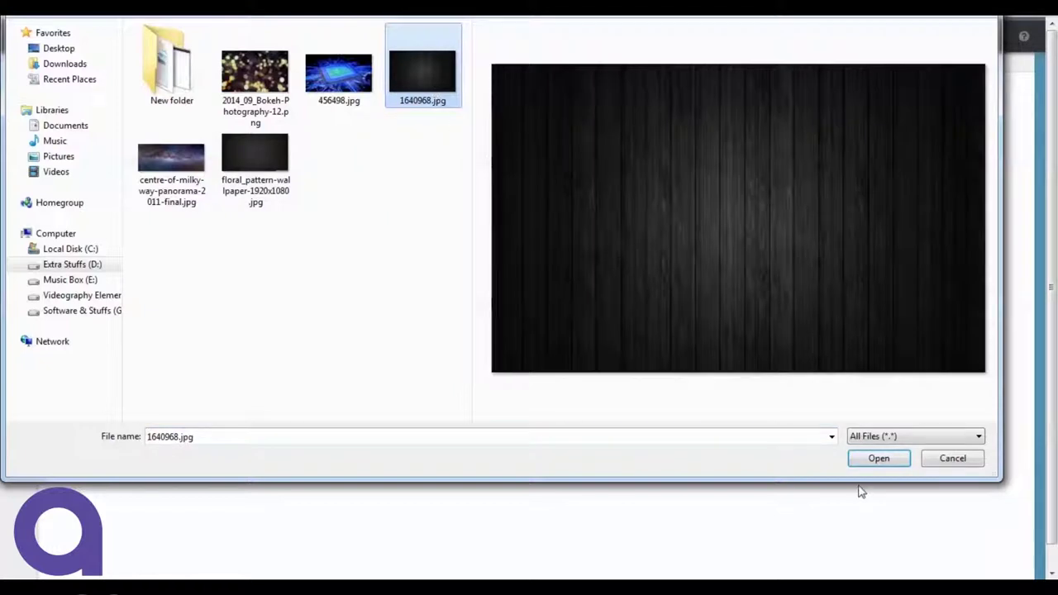
click(877, 459)
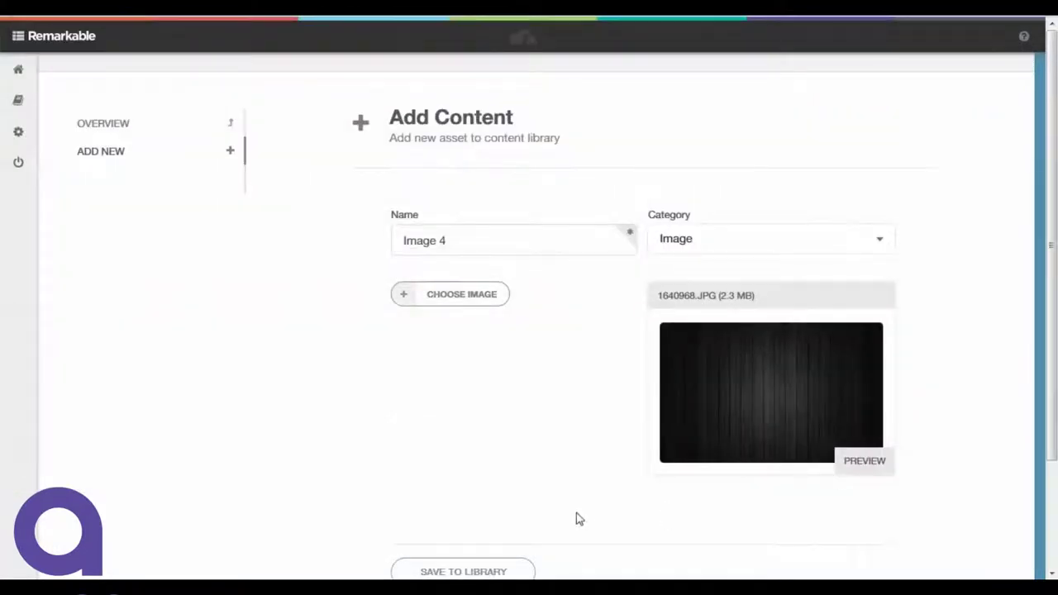
Save Image 4 to the library, then open Your New App's page from the dashboard.
click(496, 570)
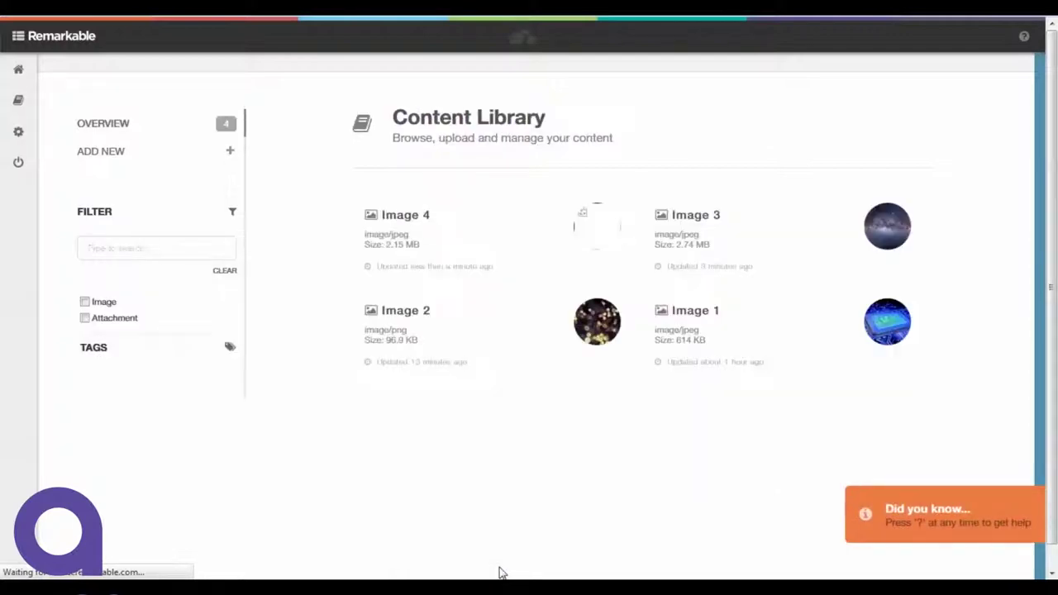
click(18, 75)
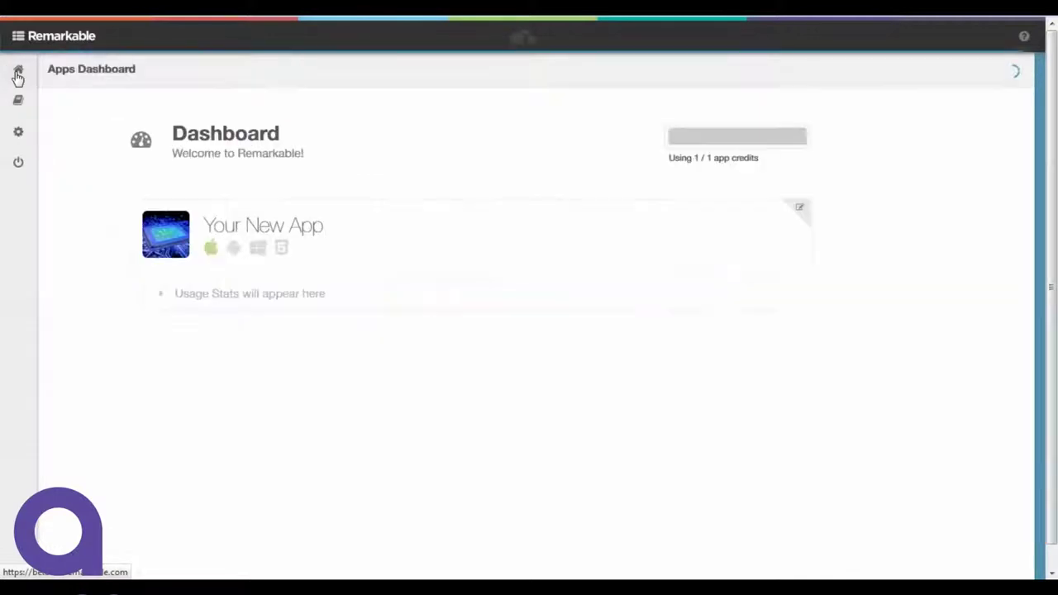
click(228, 228)
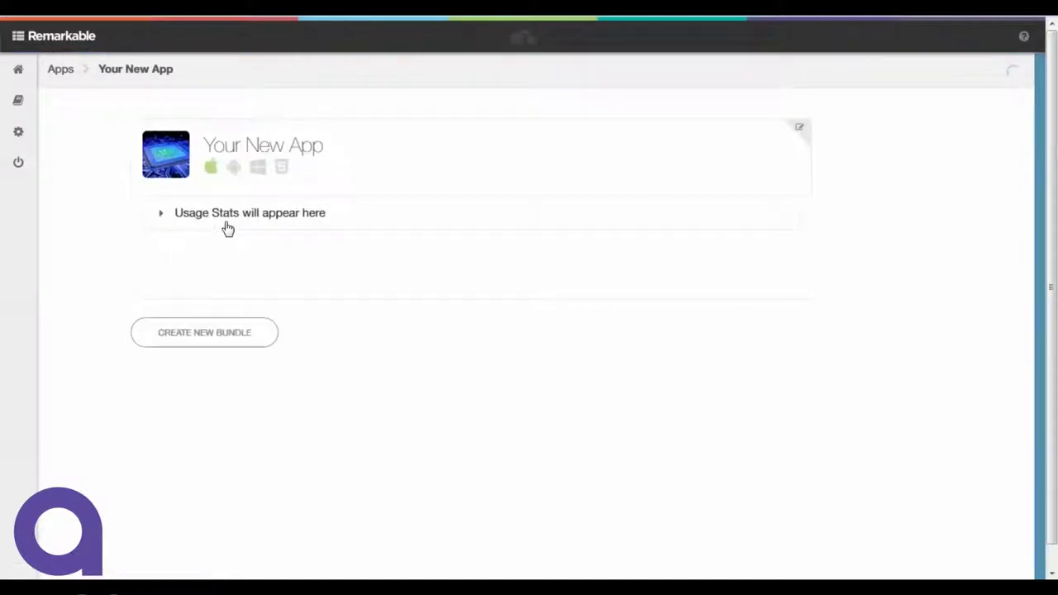
Create a new bundle with version name 'Draft Version'.
click(248, 341)
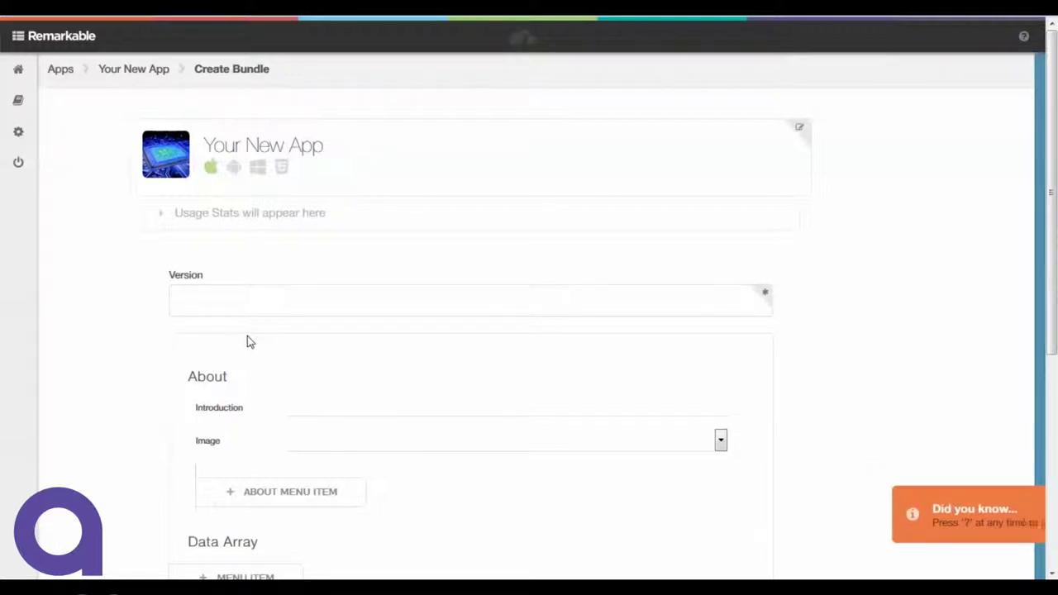
click(265, 304)
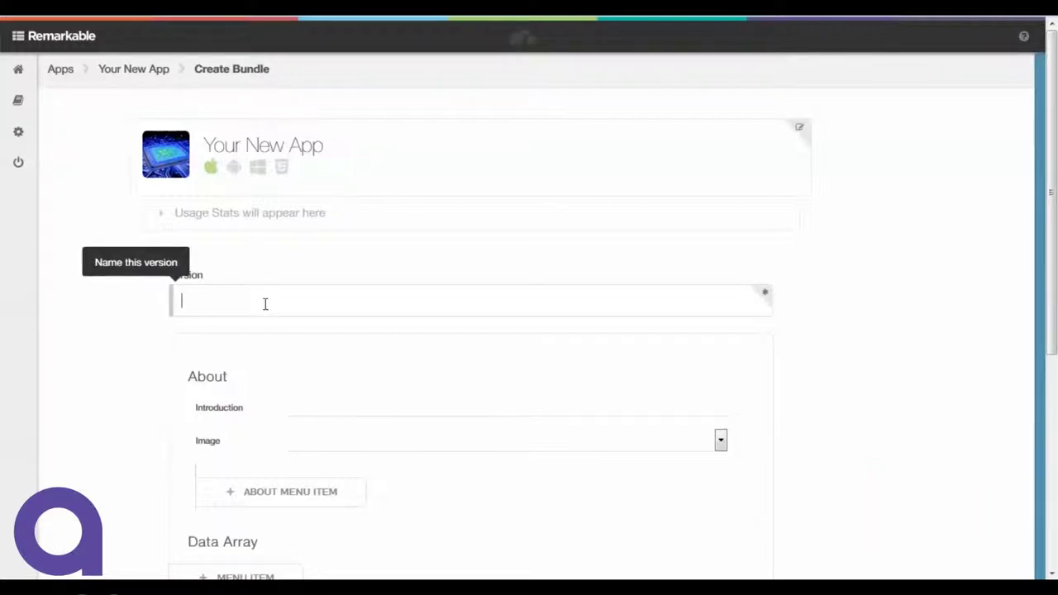
text(Draft Vre)
key(BackSpace)
text(ersion 1)
Set the About introduction to 'Your Intro' with Image 2.
click(322, 406)
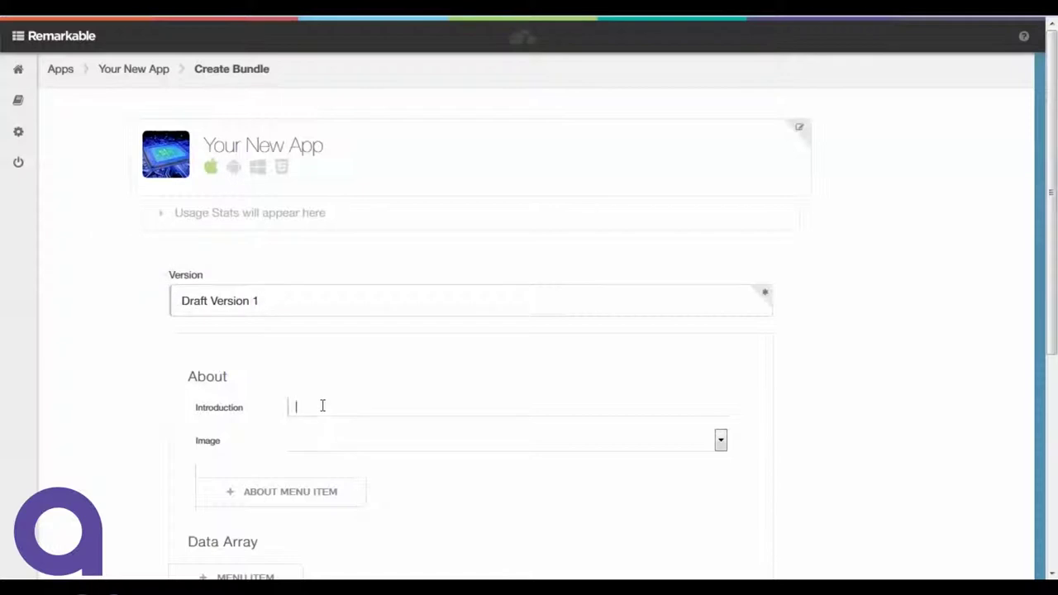
scroll(105, 366, down, 1)
scroll(105, 366, down, 2)
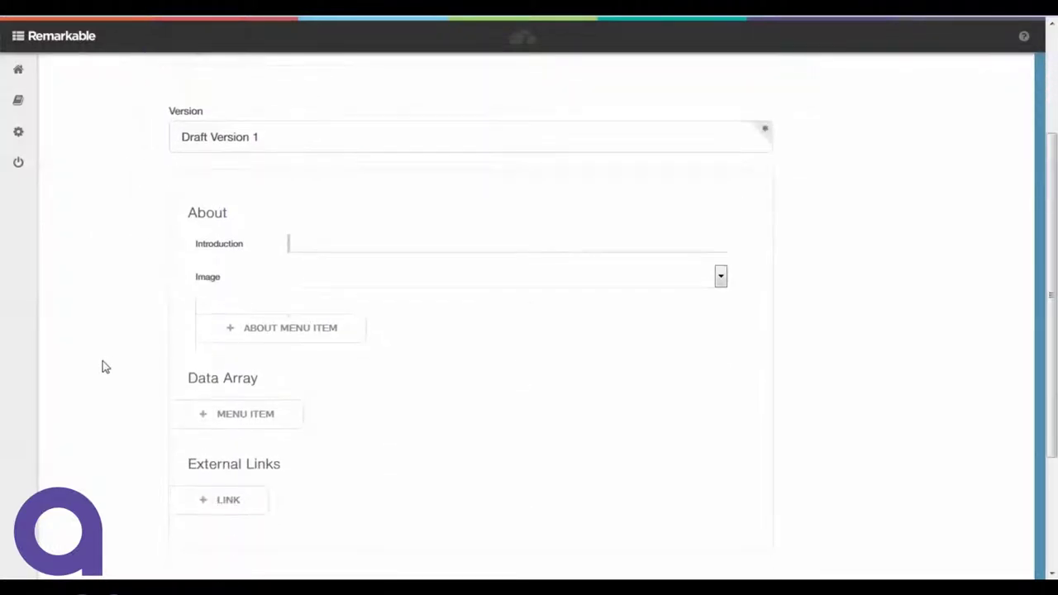
text(Your)
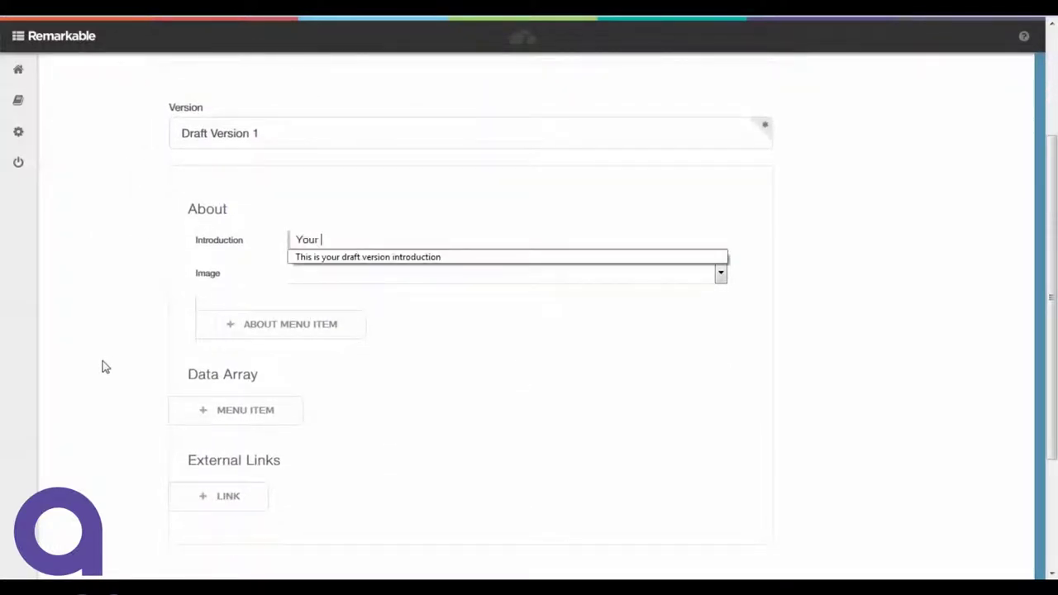
text( Intro)
click(105, 367)
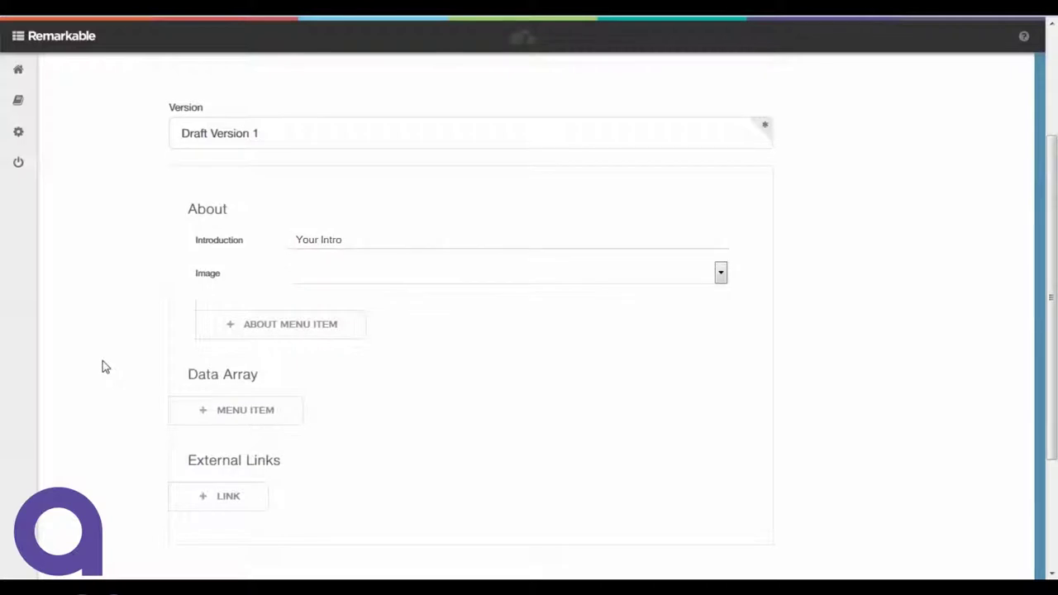
click(721, 275)
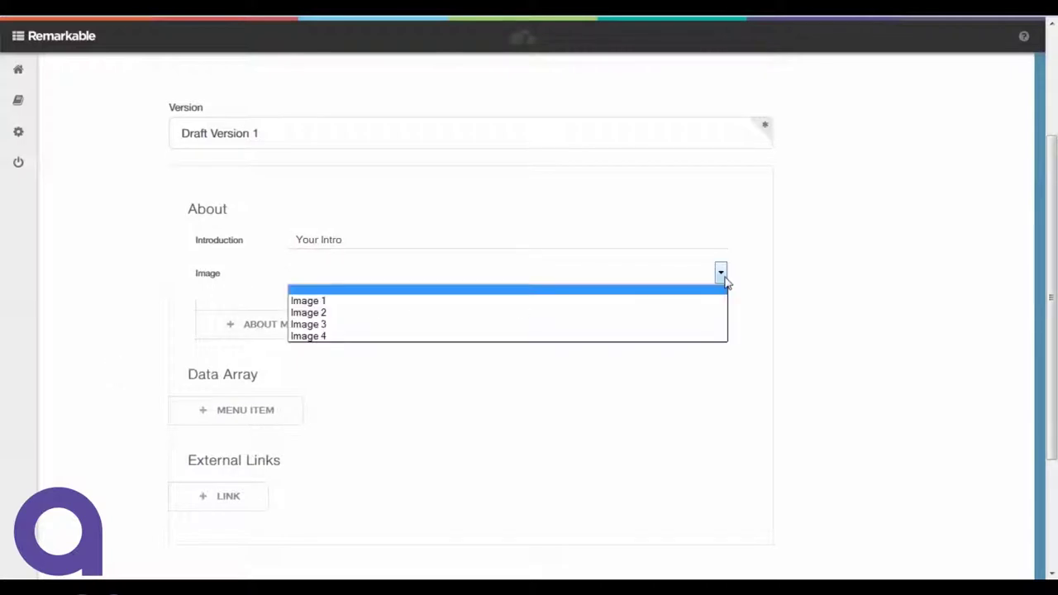
click(639, 314)
Add an About menu item titled 'Your Item Title' using Image 1.
click(327, 326)
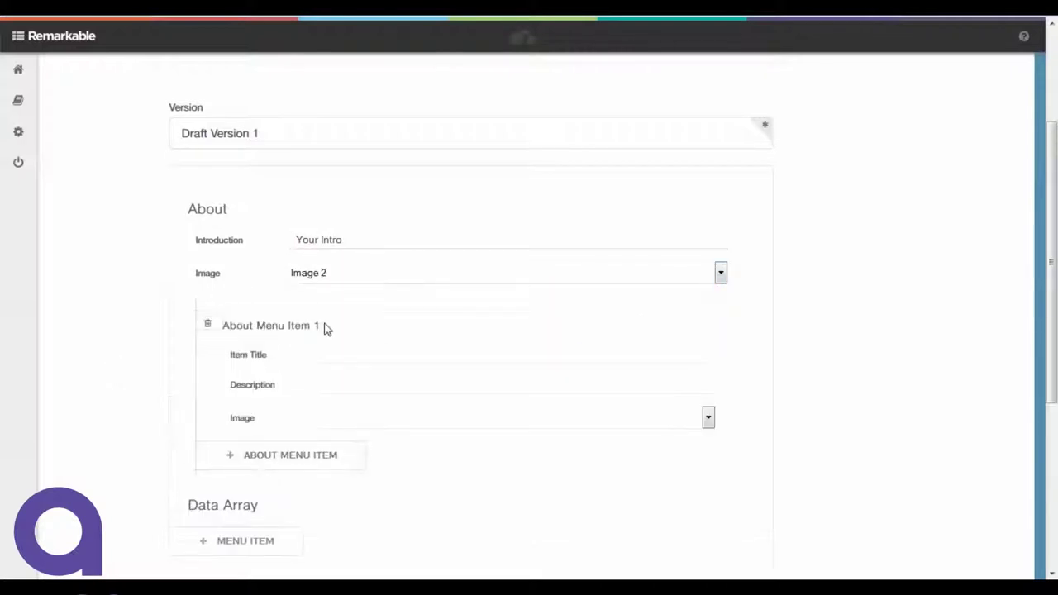
click(355, 352)
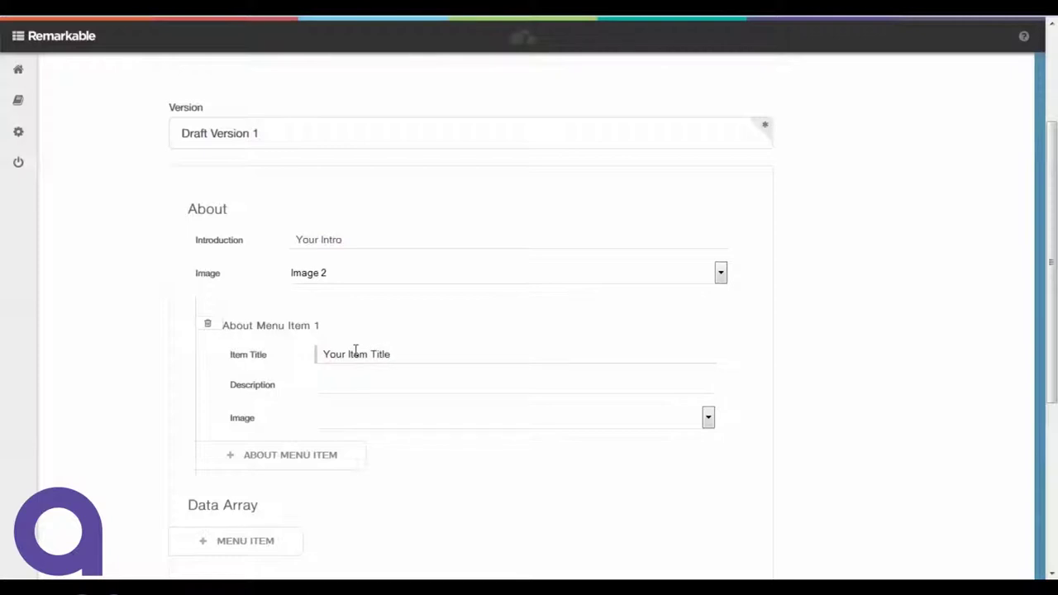
click(373, 388)
click(386, 420)
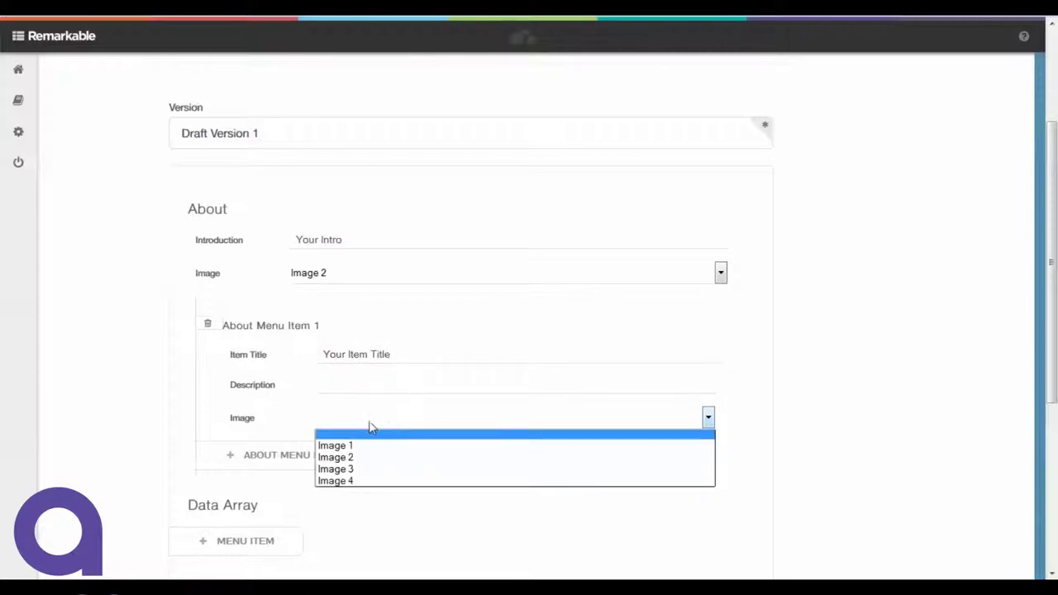
click(84, 426)
click(385, 426)
click(375, 446)
Add a new external link entry, Link 1.
scroll(54, 405, down, 2)
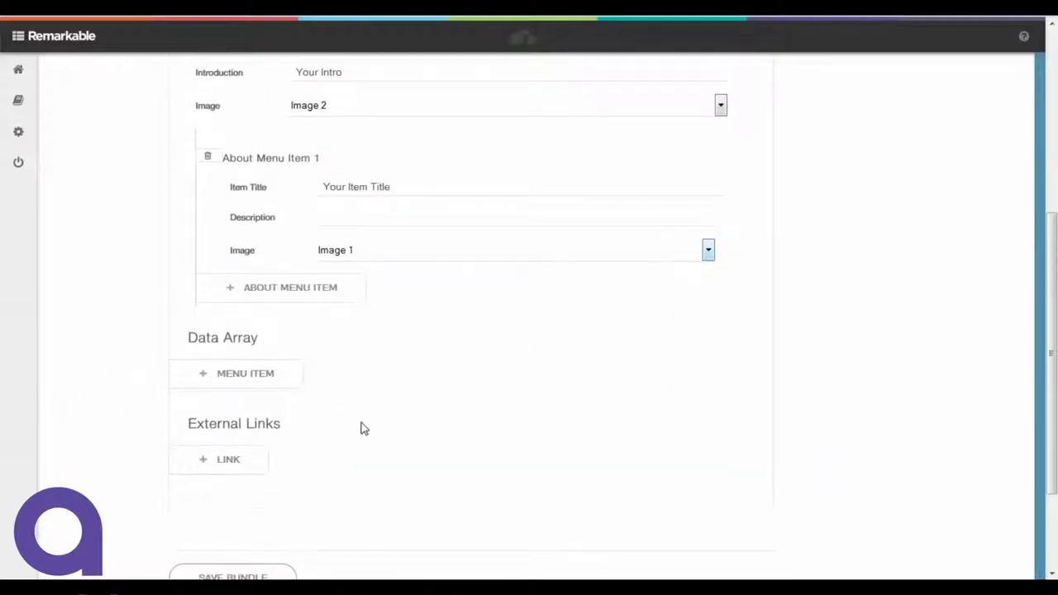
scroll(361, 427, up, 3)
scroll(364, 429, down, 2)
scroll(362, 428, down, 2)
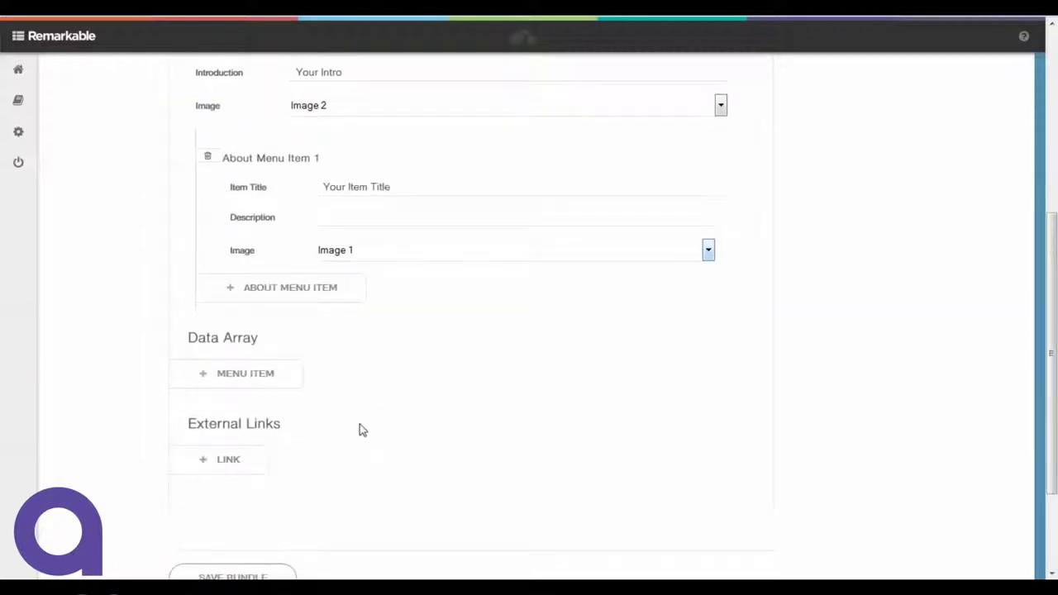
click(245, 458)
scroll(372, 356, down, 1)
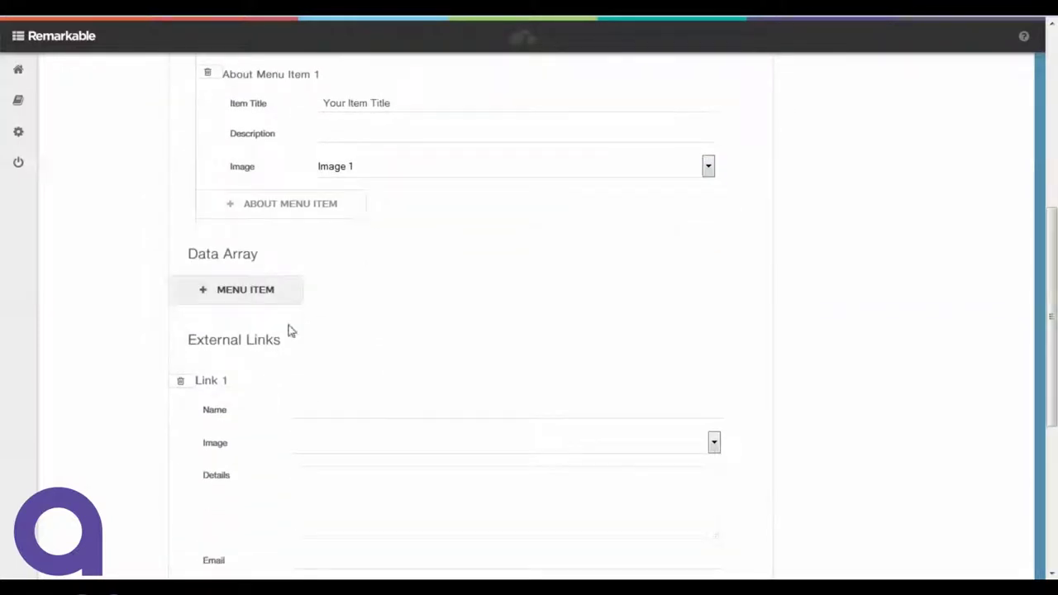
Name Link 1 'Your Link 1' and give it Image 3.
click(345, 413)
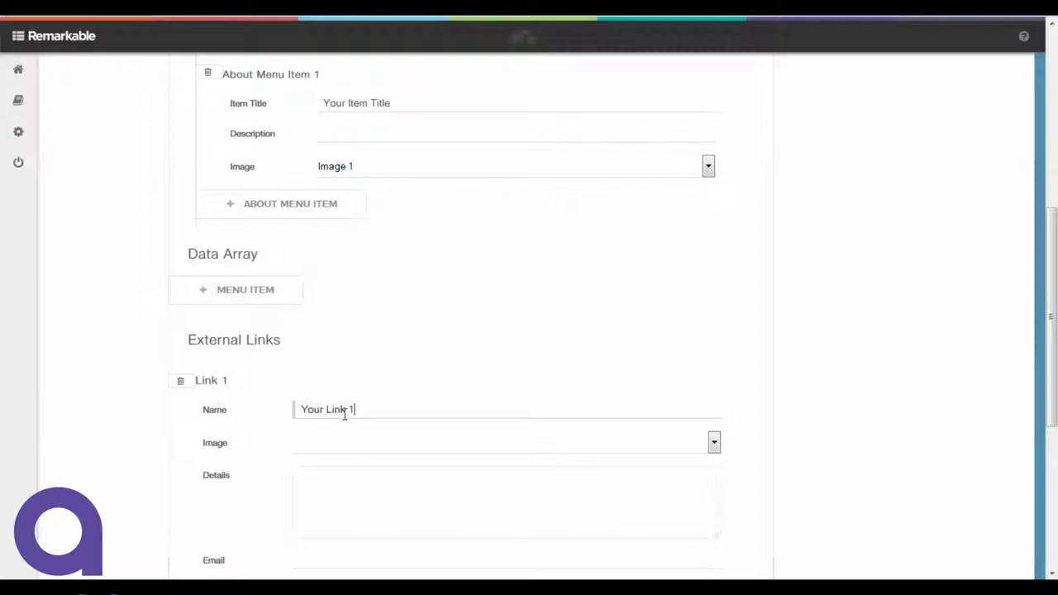
click(385, 504)
click(715, 453)
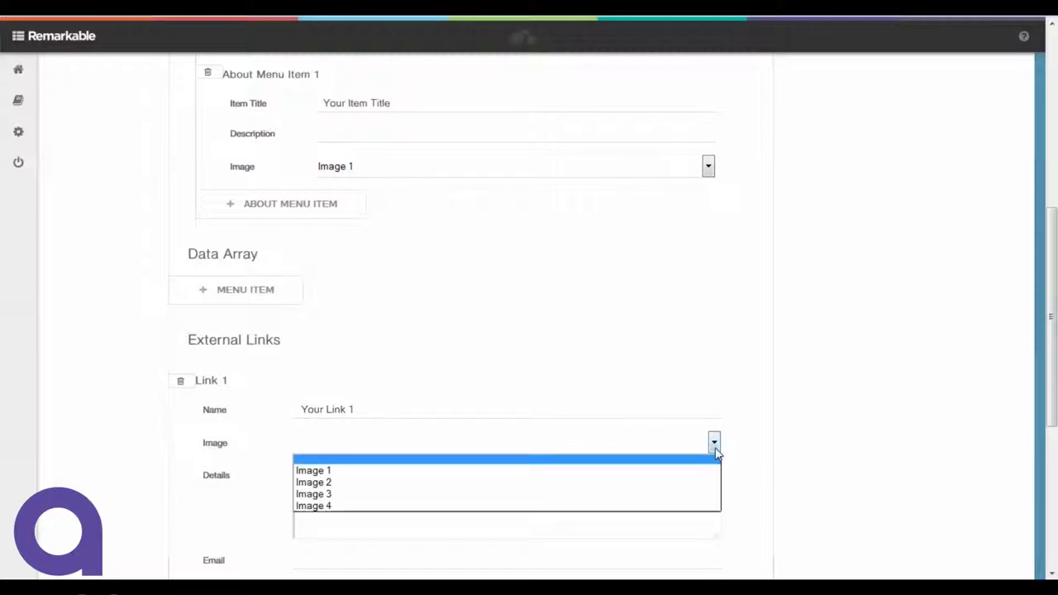
click(629, 499)
Write Link 1's details text and save the data bundle.
click(588, 513)
scroll(584, 514, down, 1)
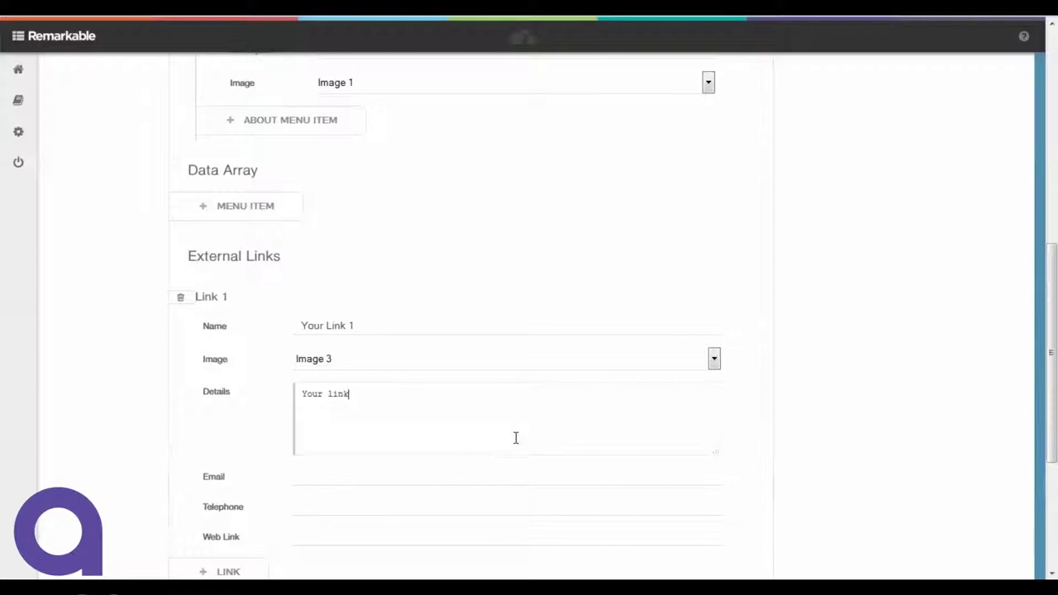
text(here.)
scroll(515, 438, down, 2)
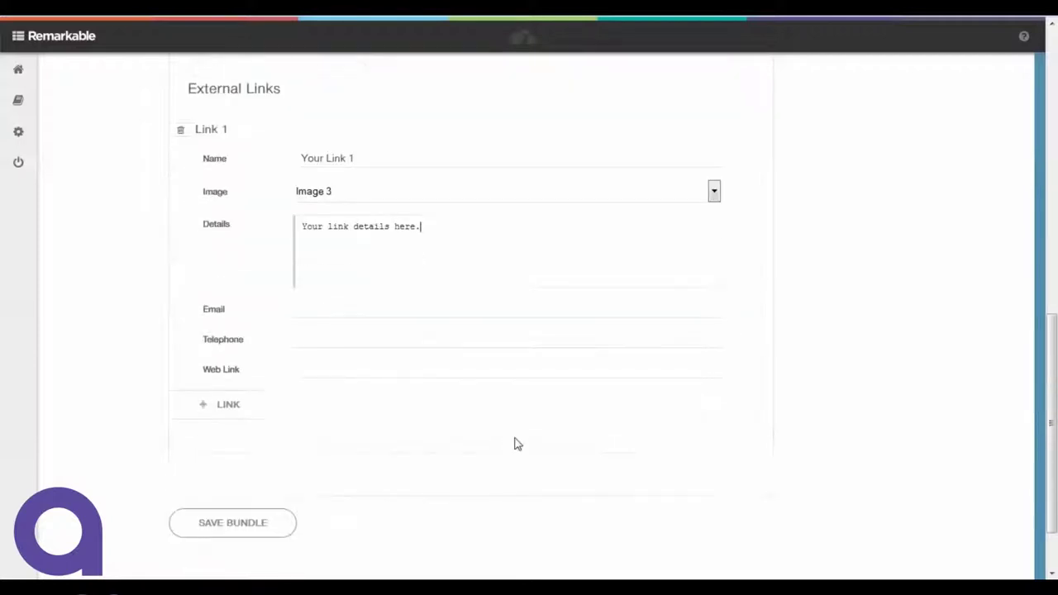
click(258, 521)
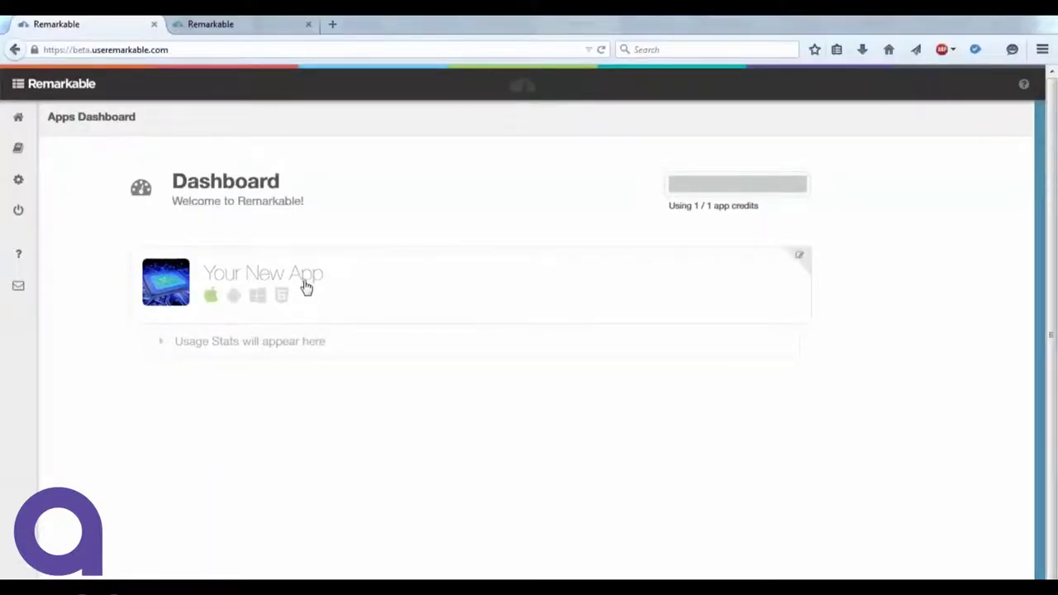
Open Your New App's page to reveal its app token and secret key.
click(306, 287)
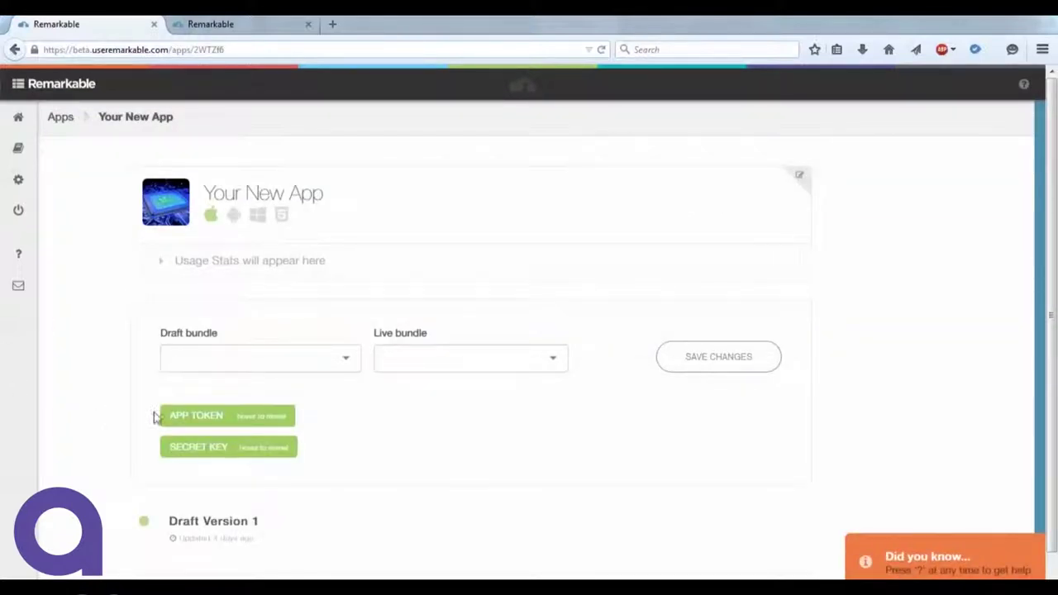
mouse_move(186, 416)
mouse_move(186, 458)
Go to docs.useremarkable.com in the browser address bar.
click(284, 51)
text(doc)
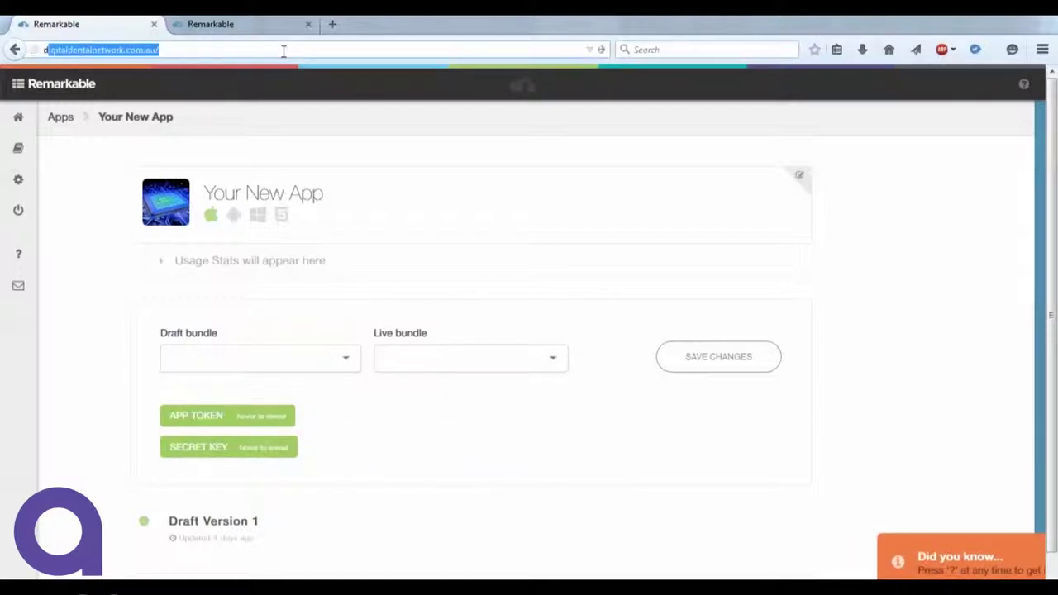
text(s)
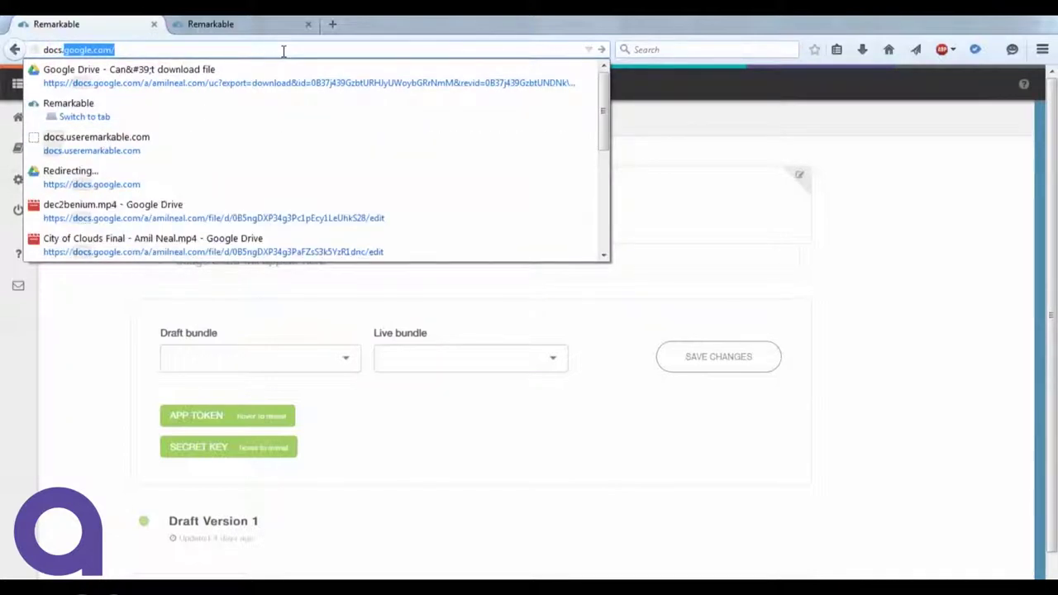
text(.)
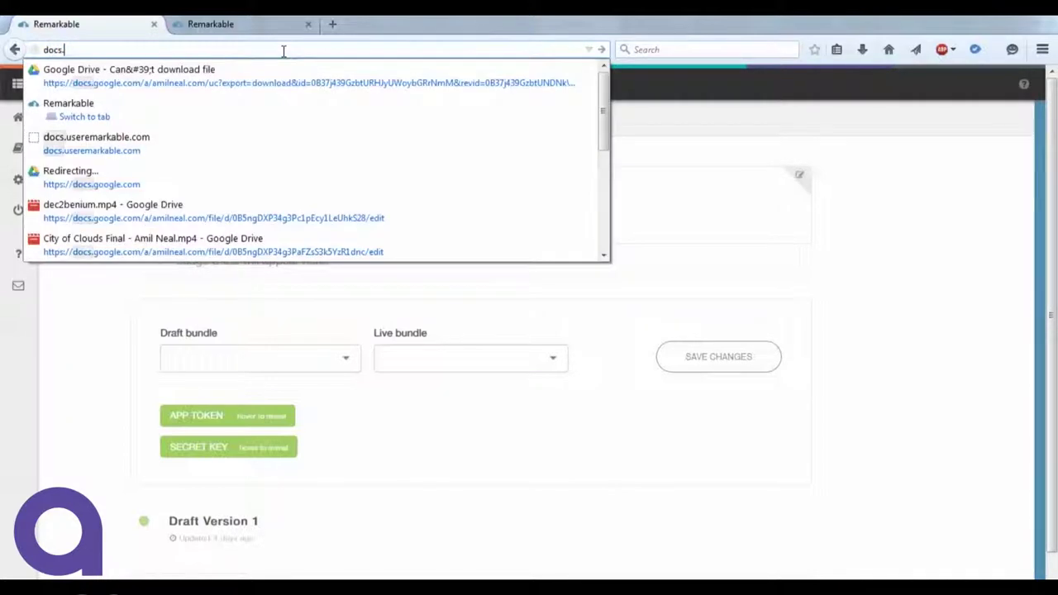
text(use)
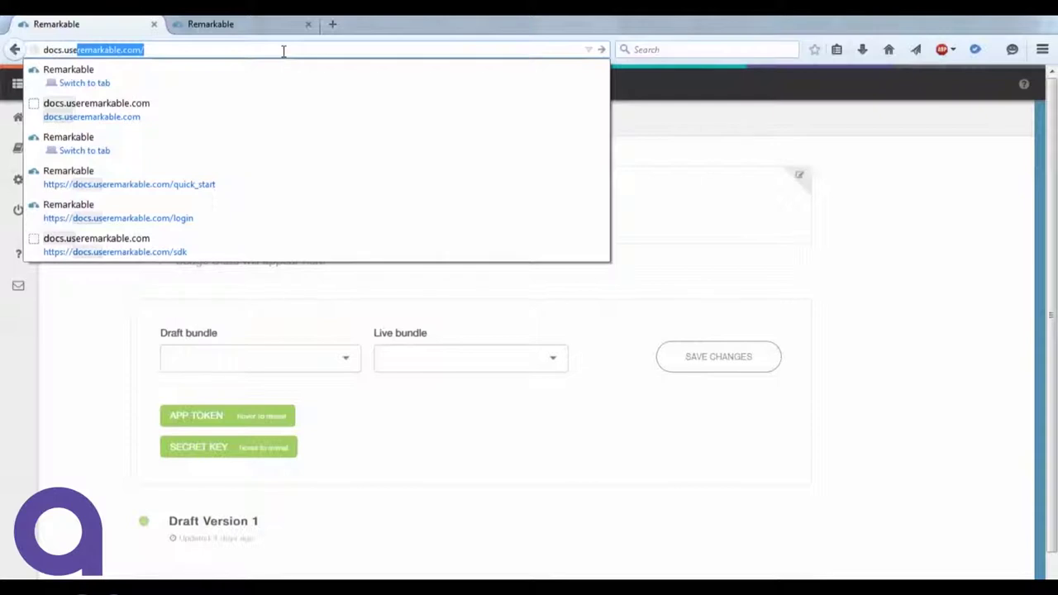
text(remar)
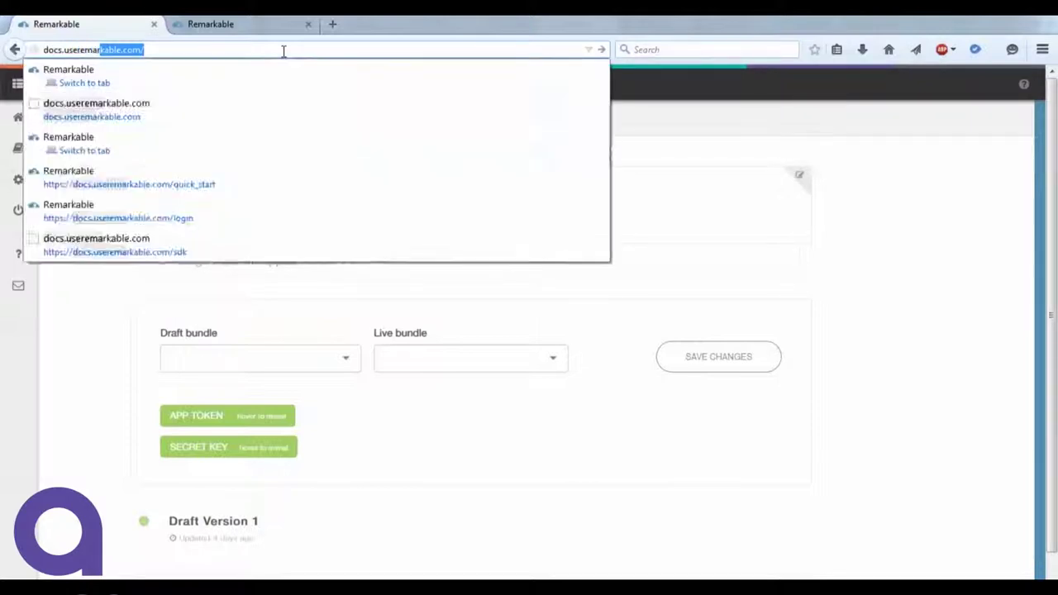
text(kabl)
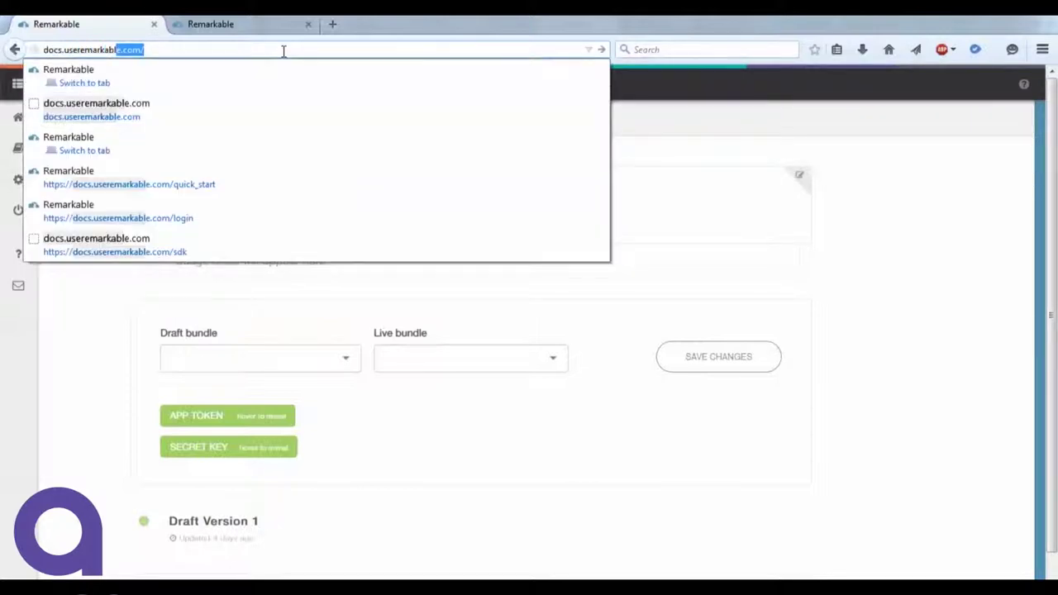
key(Return)
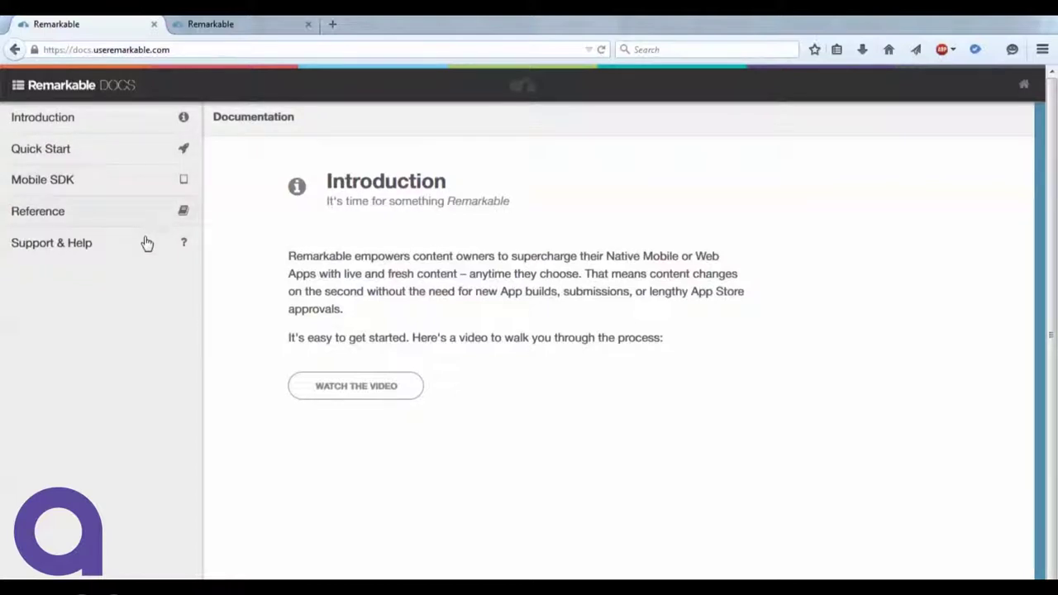
Skim Quick Start, read the Reference page through its example schema, then open Support & Help.
click(179, 151)
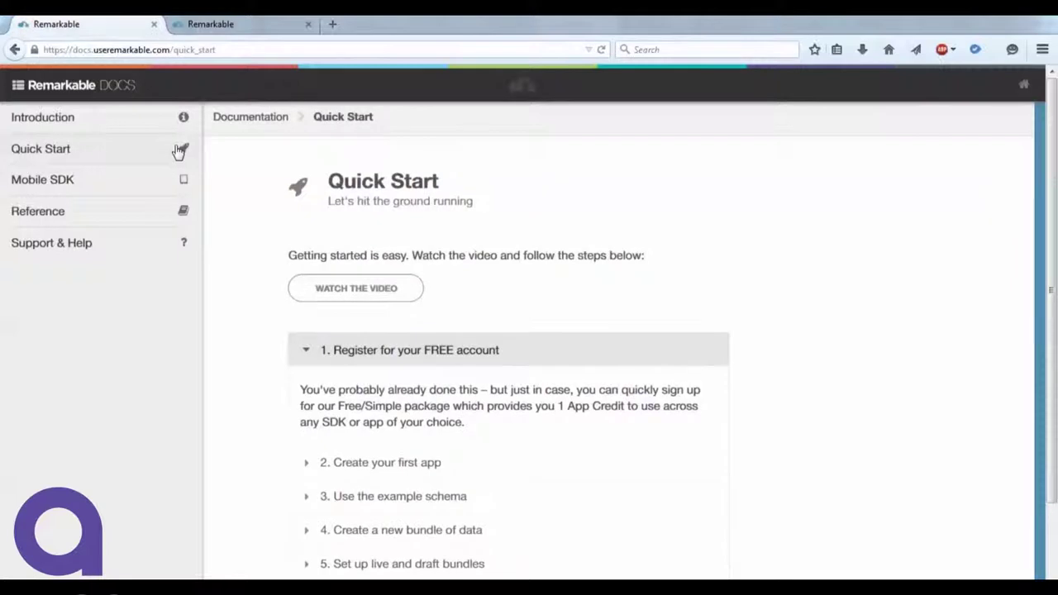
scroll(857, 238, down, 3)
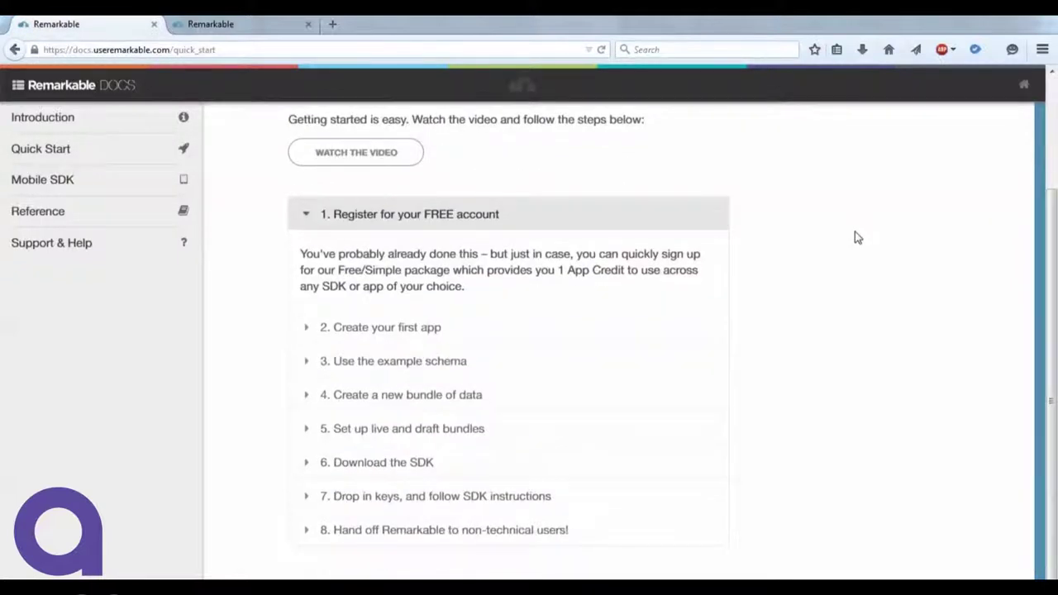
click(154, 224)
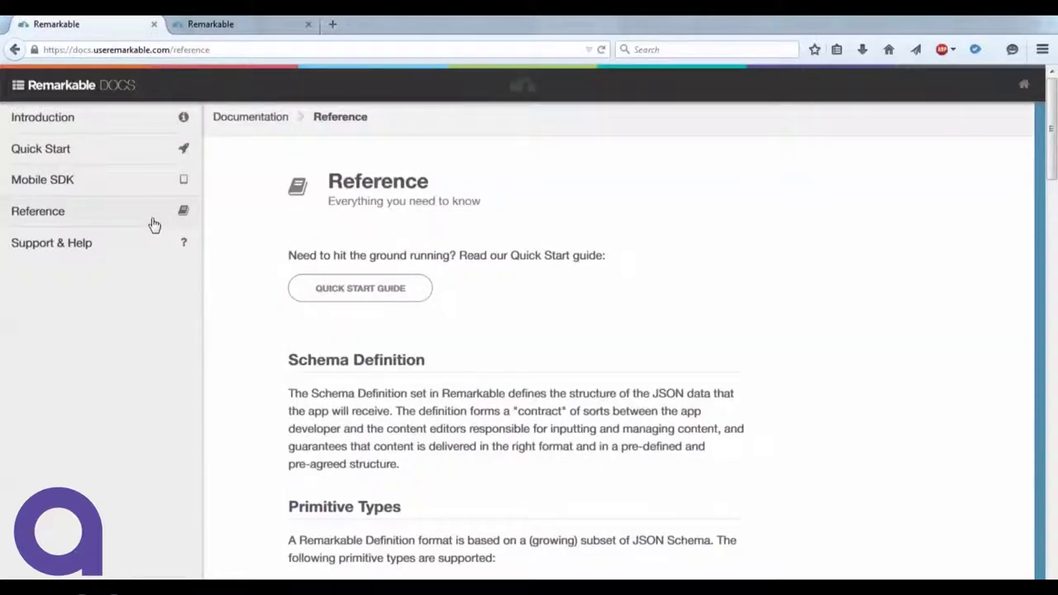
scroll(818, 178, down, 6)
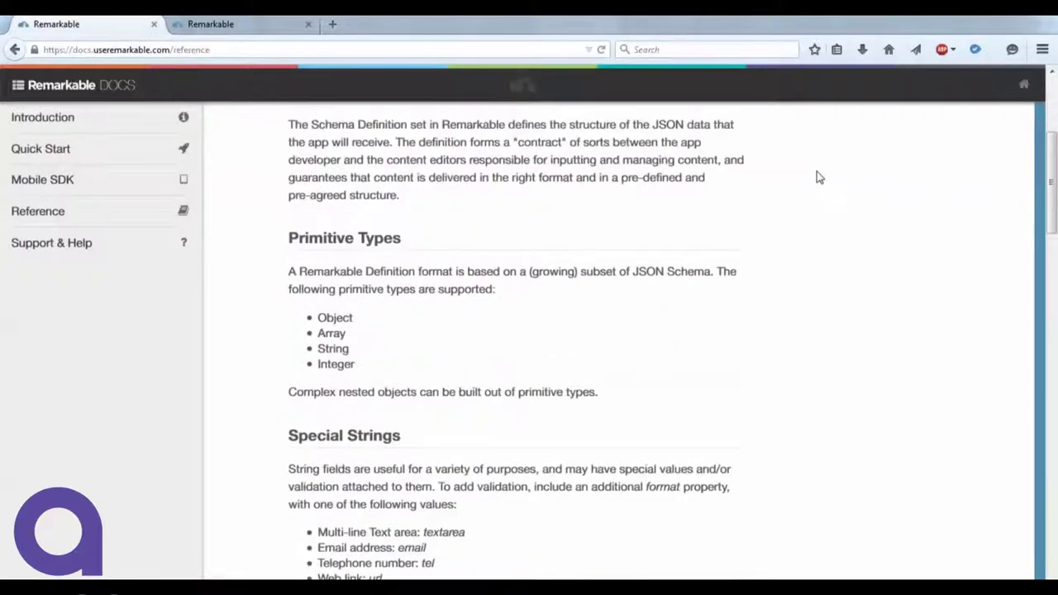
scroll(819, 178, down, 7)
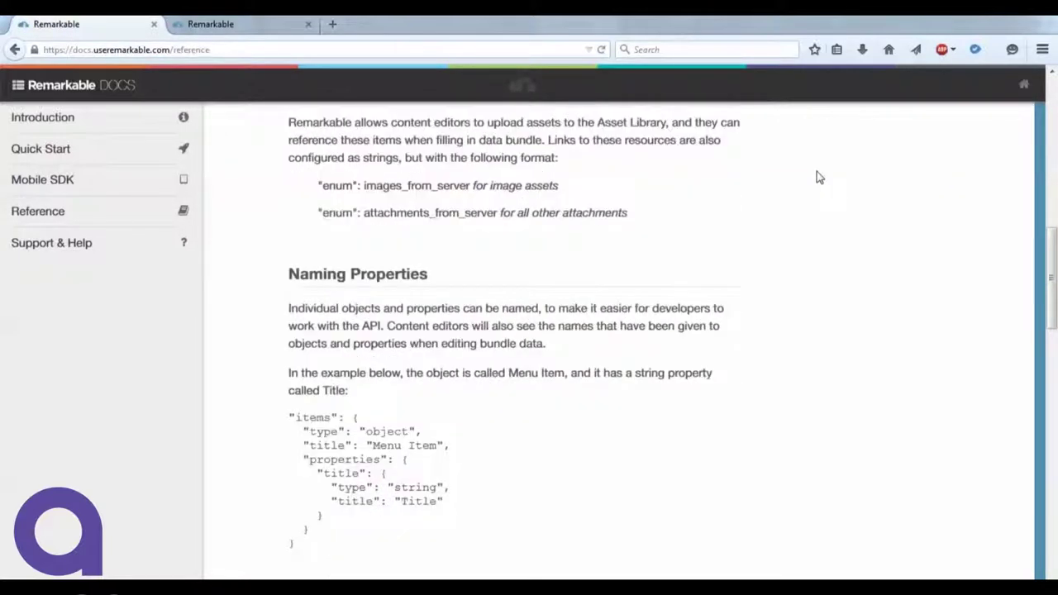
scroll(818, 178, down, 3)
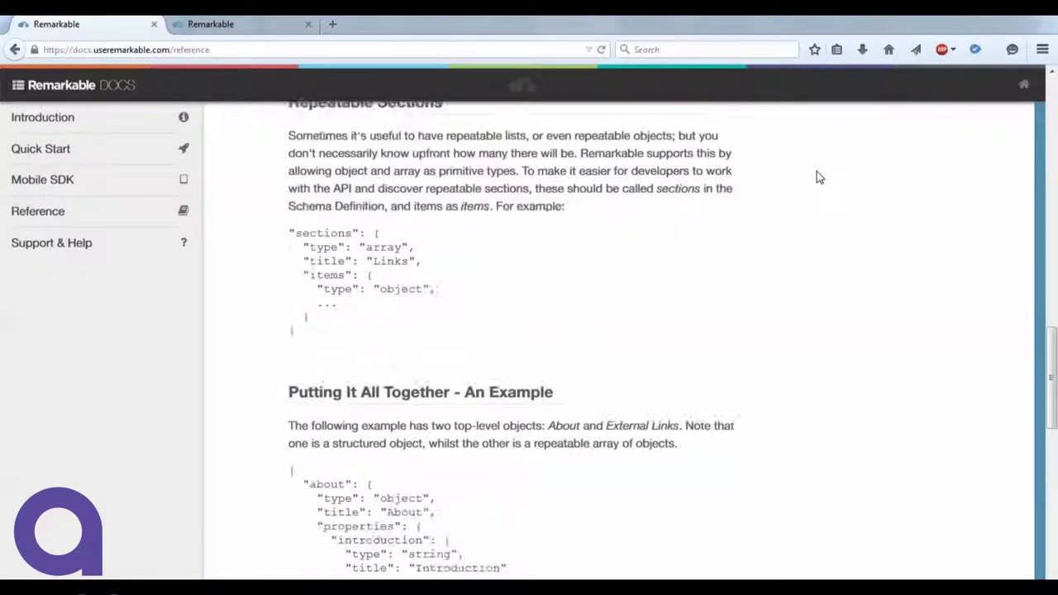
scroll(819, 178, down, 9)
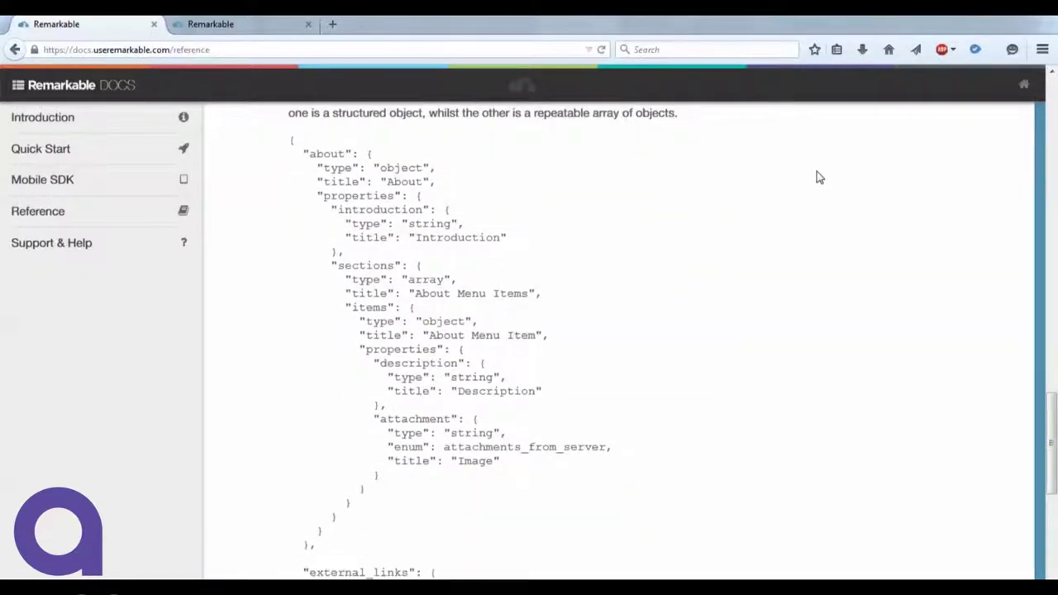
scroll(817, 178, down, 2)
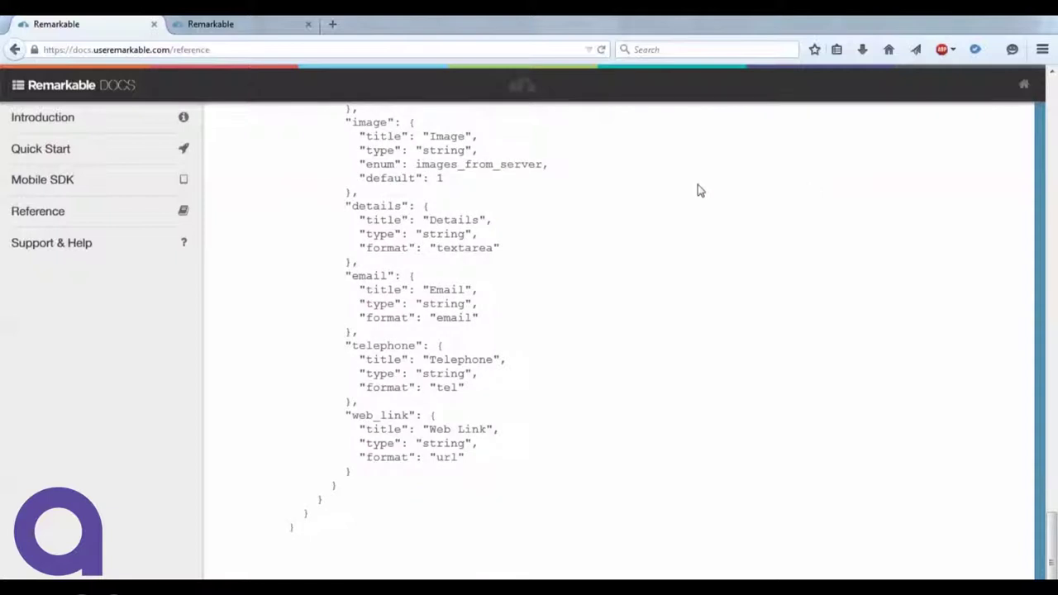
click(154, 250)
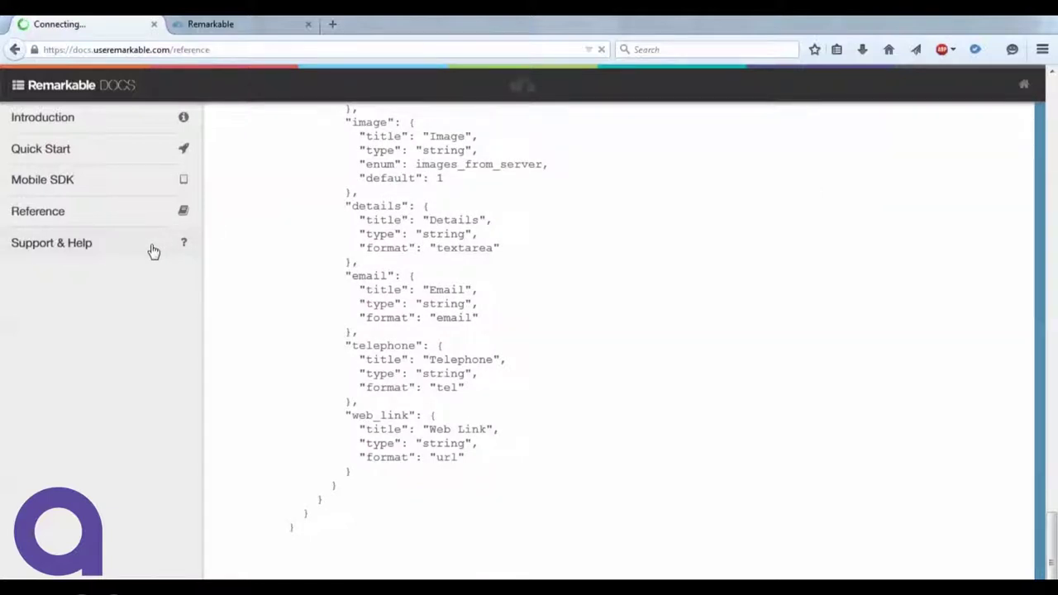